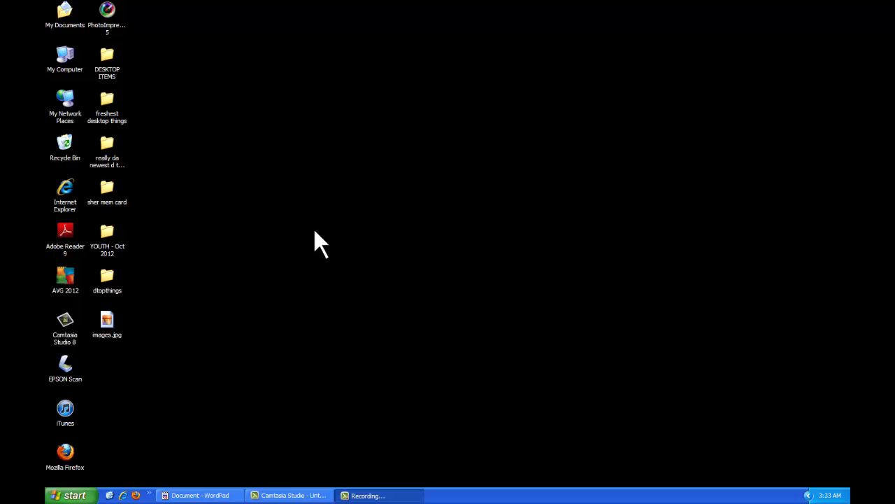
Step: View the images.jpg router photo zoomed in, then minimize the picture viewer
double_click(108, 321)
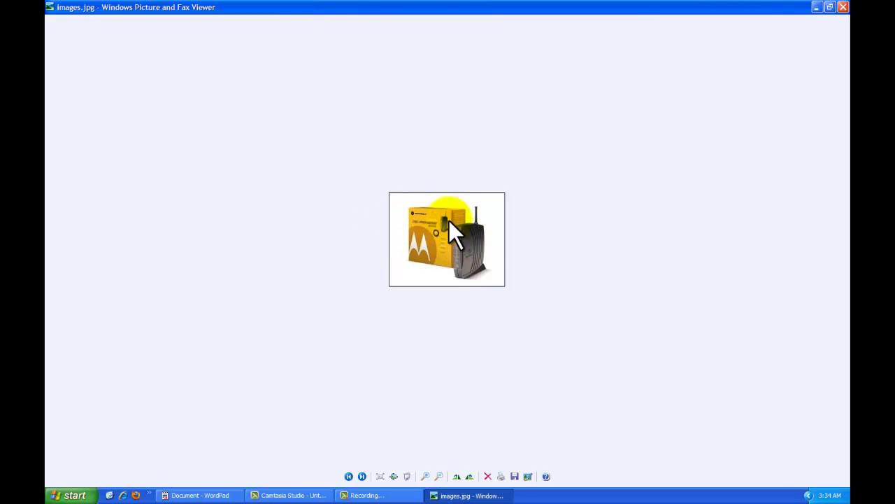
scroll(469, 242, "up", 2)
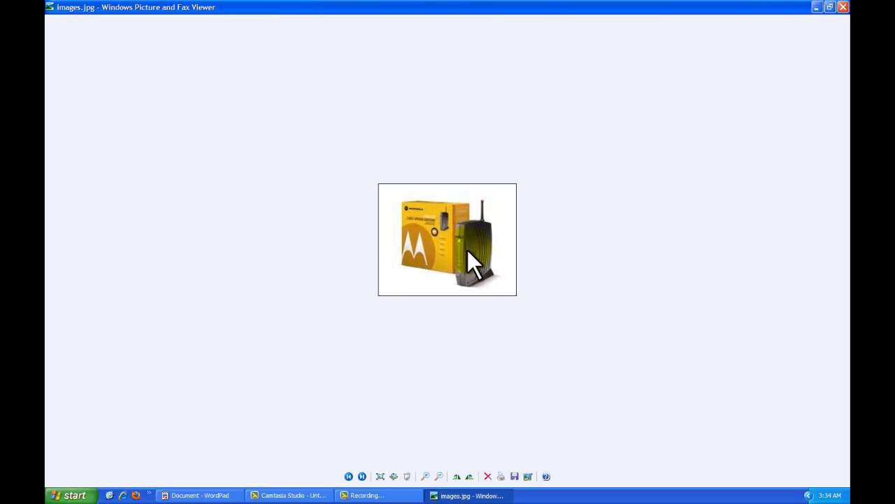
left_click(818, 8)
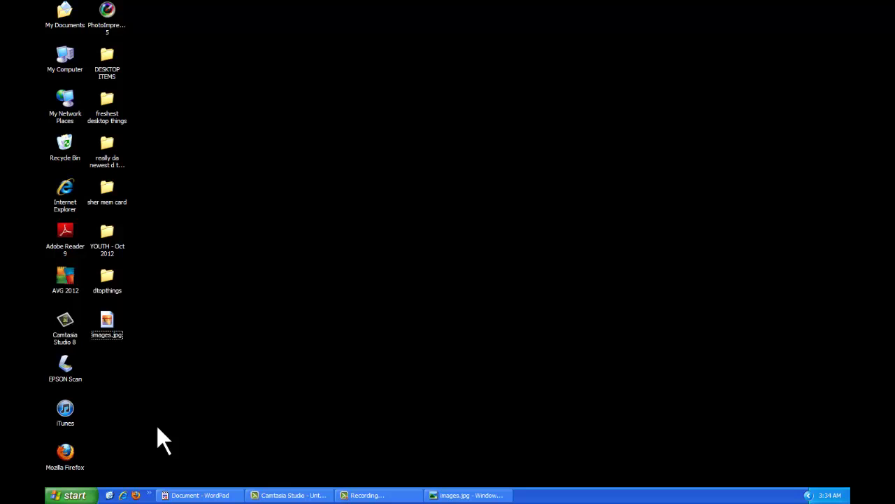
Step: Open Command Prompt via Run and use ipconfig to show gateway 192.168.0.1
left_click(87, 496)
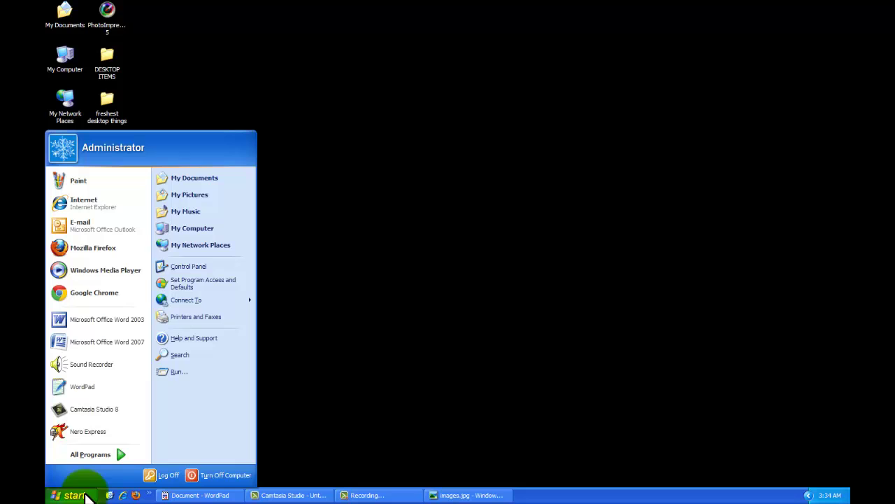
left_click(225, 370)
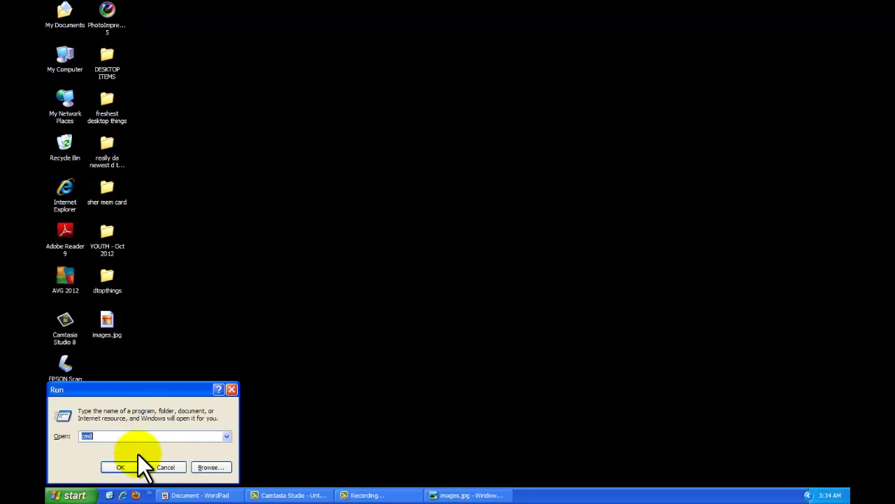
type("cmd")
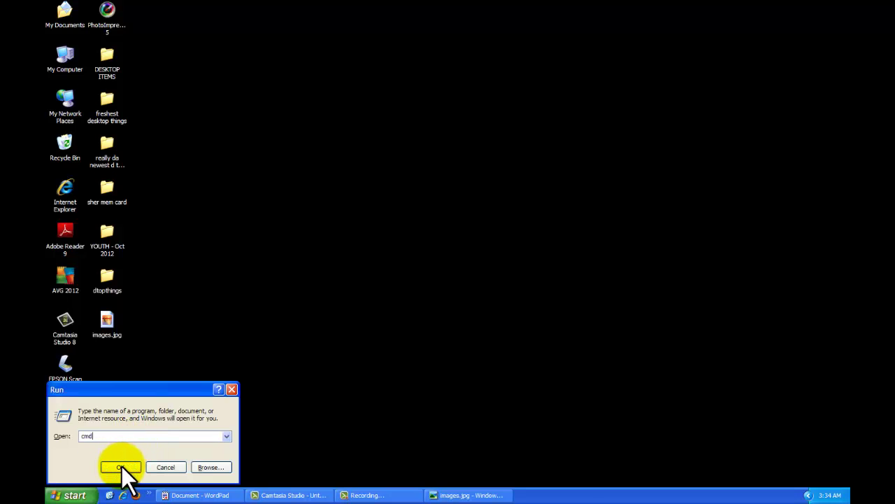
left_click(121, 465)
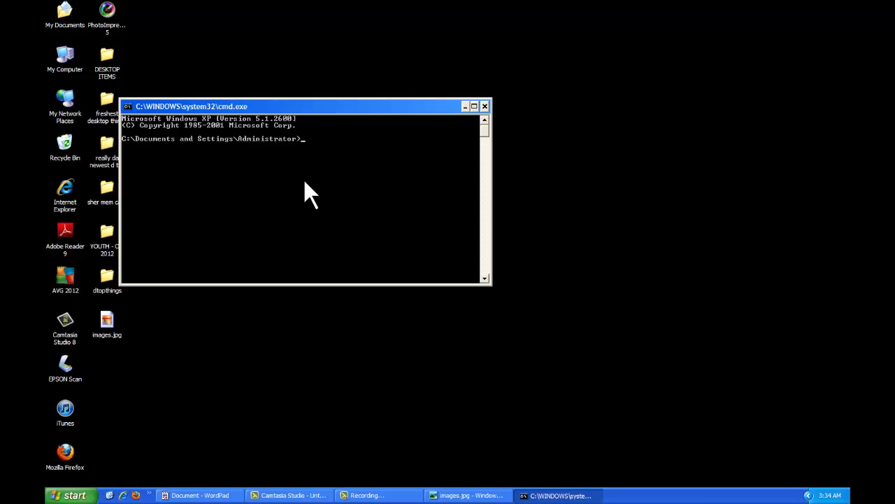
type("ipconfig")
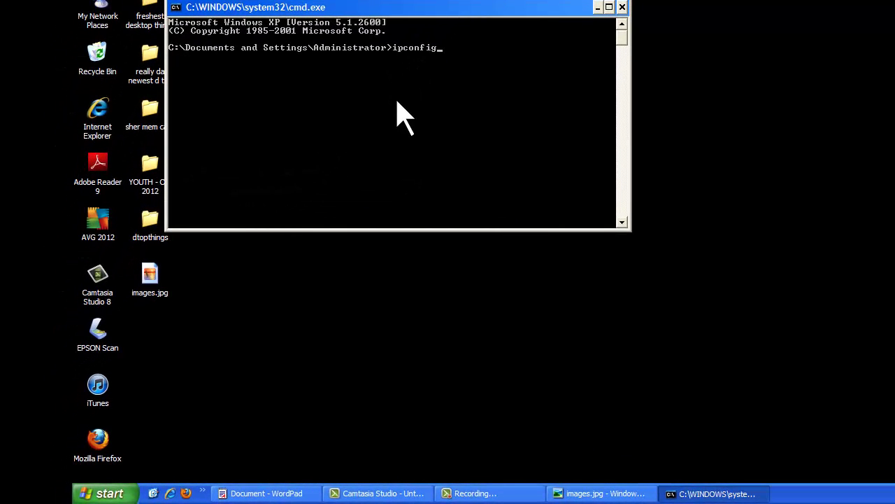
key("Return")
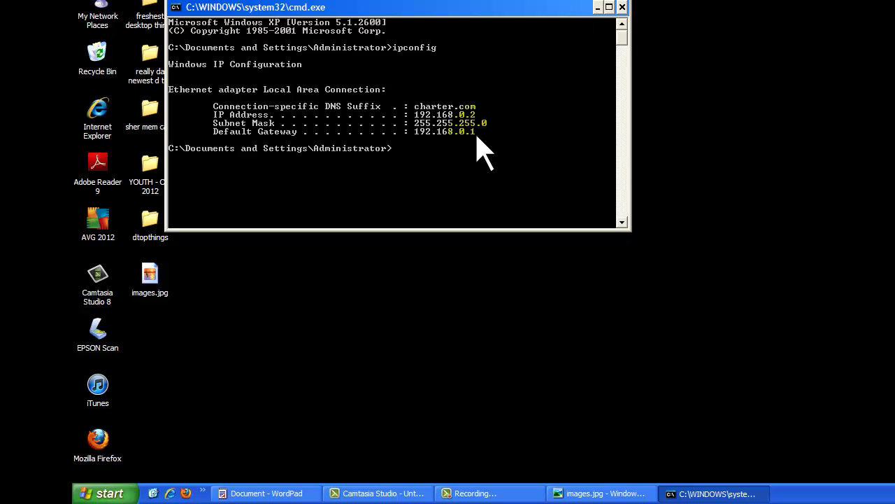
type("exit")
Step: Close the command prompt, start Chrome and go to 192.168.0.1
key("Return")
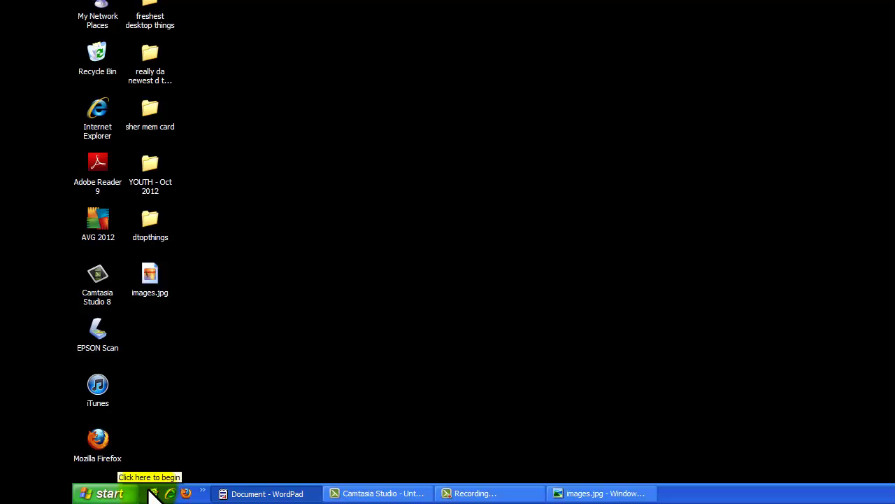
left_click(110, 493)
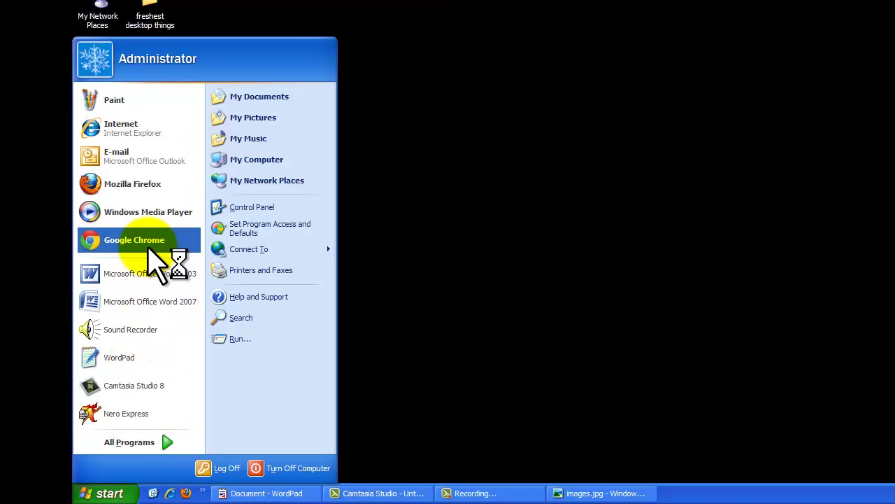
left_click(143, 292)
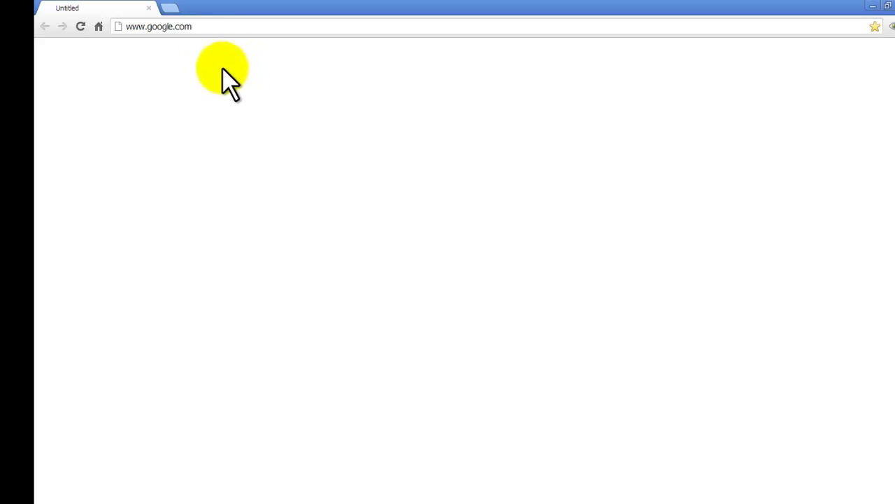
left_click(185, 30)
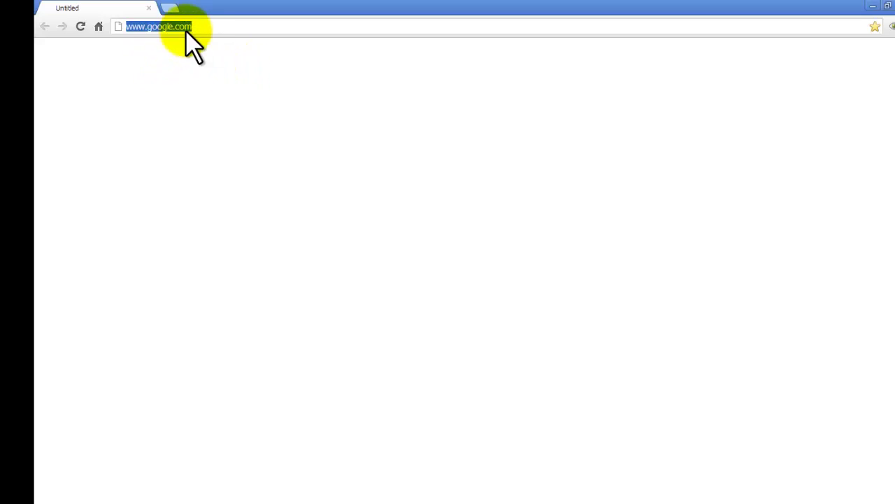
type("192")
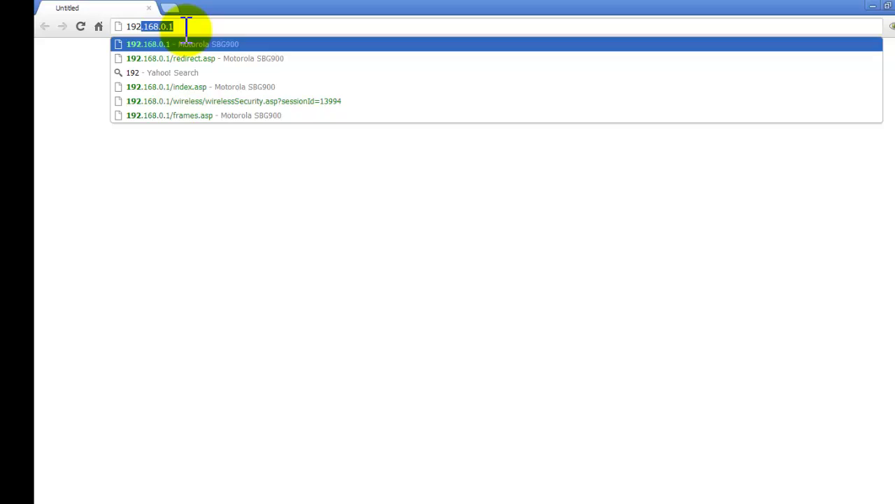
type(".168.0.1/index.asp")
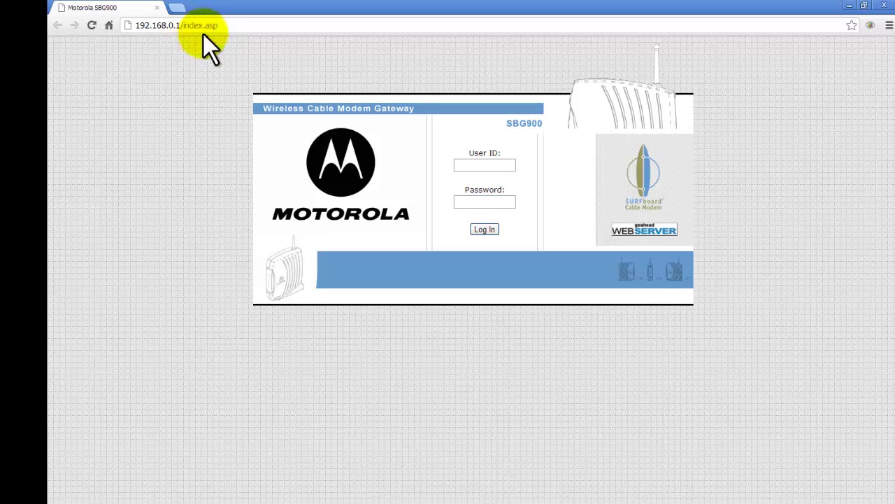
Step: Log in to the router admin with the administrator user ID and password
left_click(485, 165)
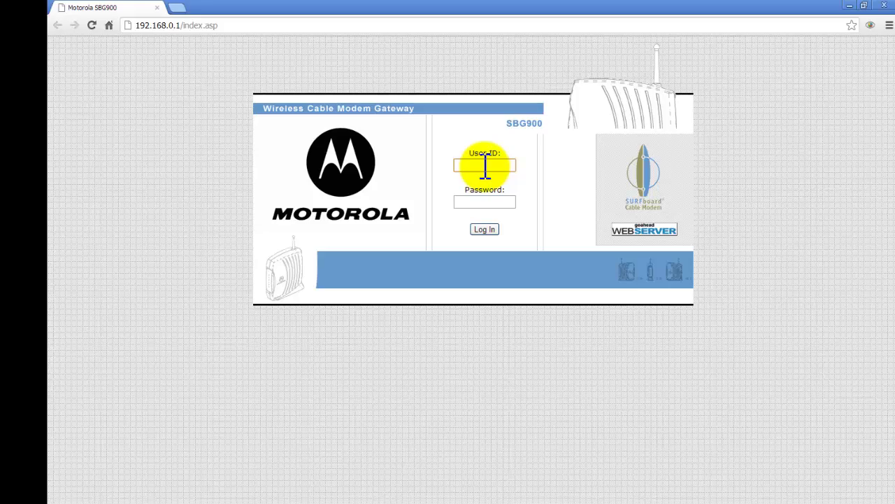
type("admin")
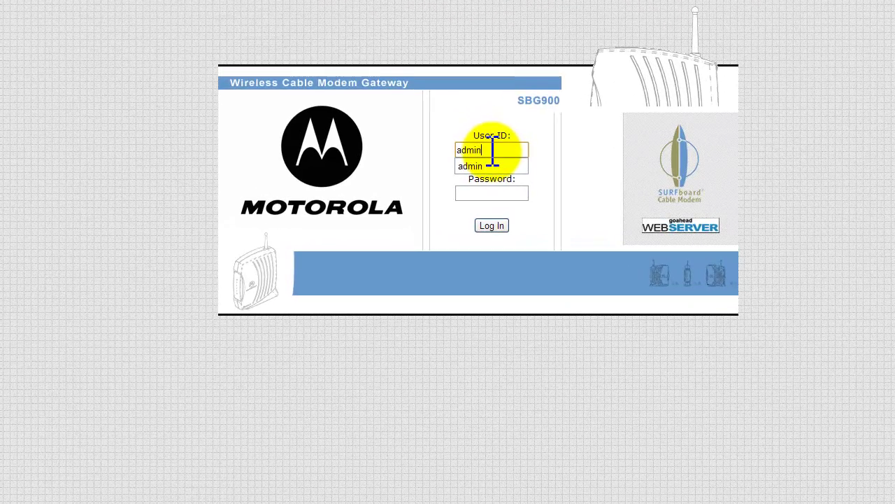
key("Tab")
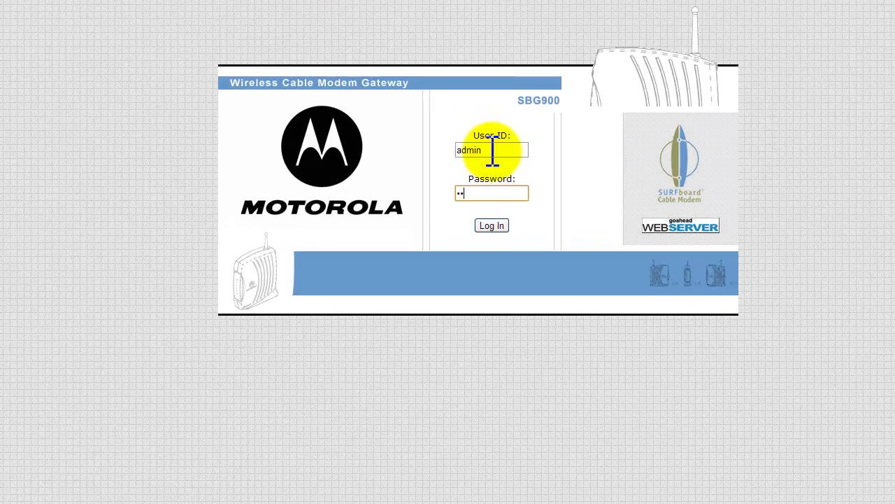
type("motorola")
left_click(501, 224)
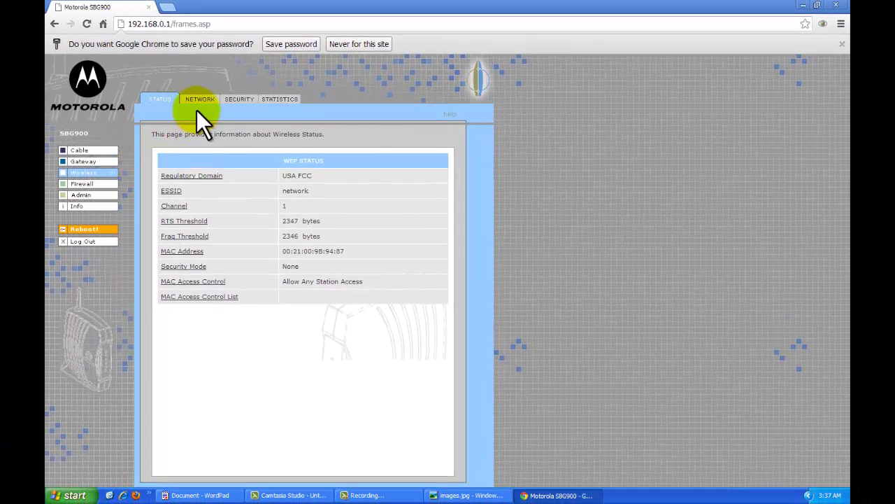
Step: Change the wireless Security Mode from None to WPA and apply it
left_click(241, 105)
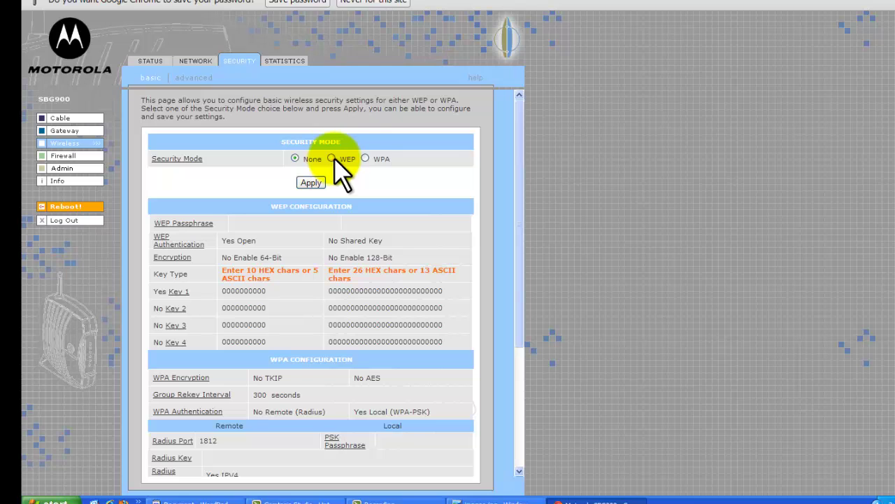
left_click(365, 158)
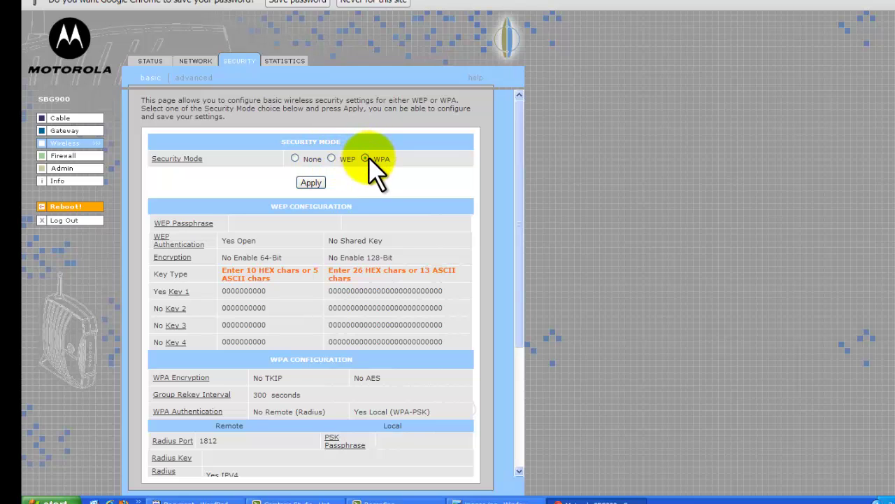
scroll(326, 182, "down", 4)
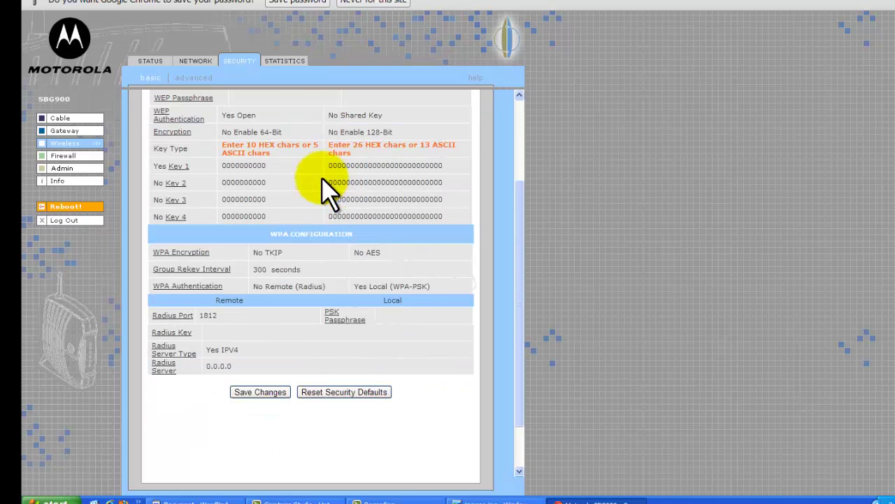
scroll(329, 189, "up", 2)
left_click(312, 120)
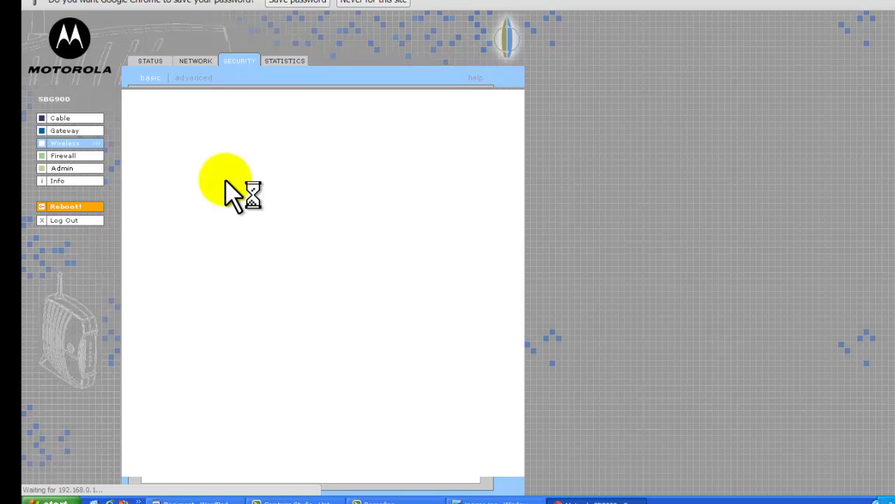
scroll(360, 234, "down", 3)
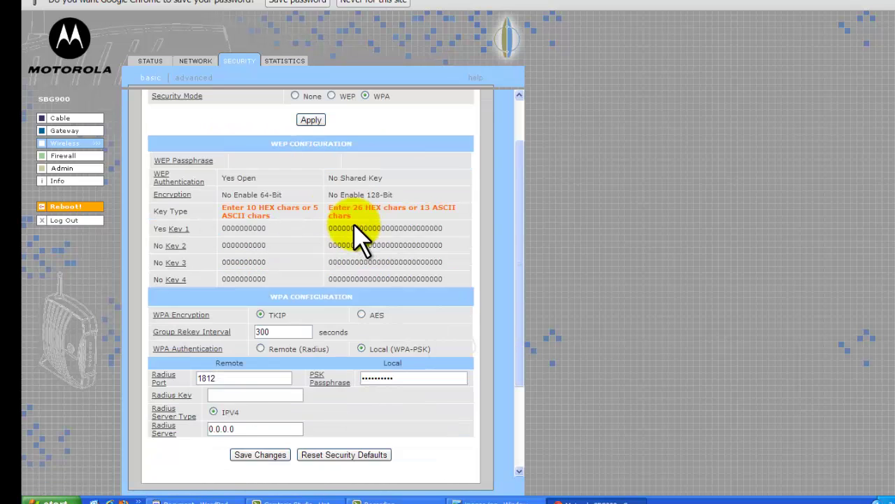
scroll(360, 234, "up", 3)
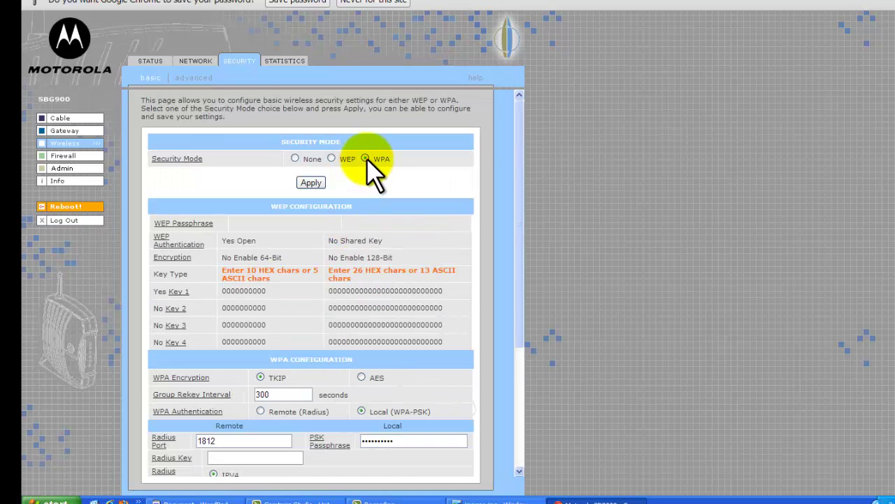
scroll(365, 158, "down", 3)
scroll(366, 158, "up", 3)
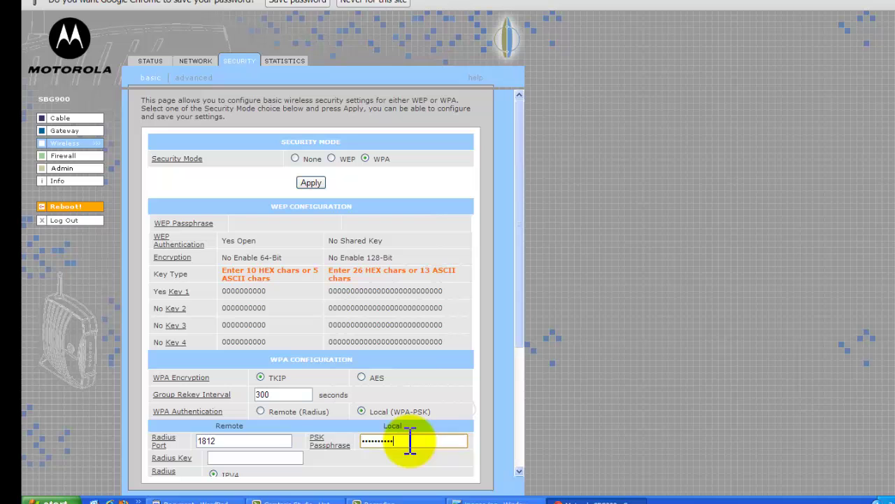
Step: Replace the PSK Passphrase with a new key and save the WPA-PSK settings
left_click_drag(410, 440, 349, 441)
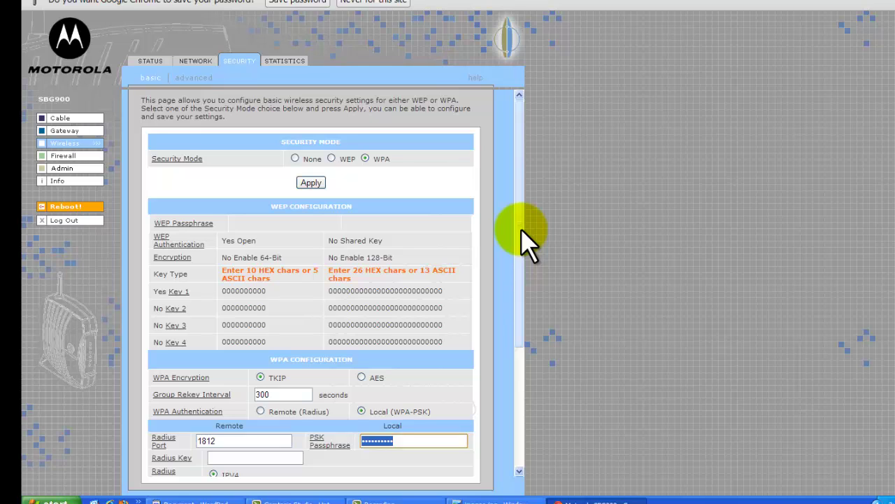
type("abcdefghij")
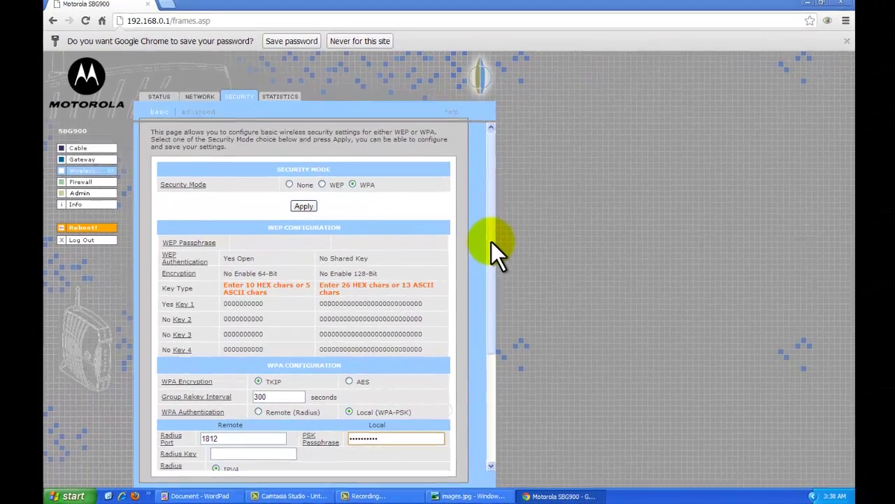
left_click_drag(489, 248, 279, 383)
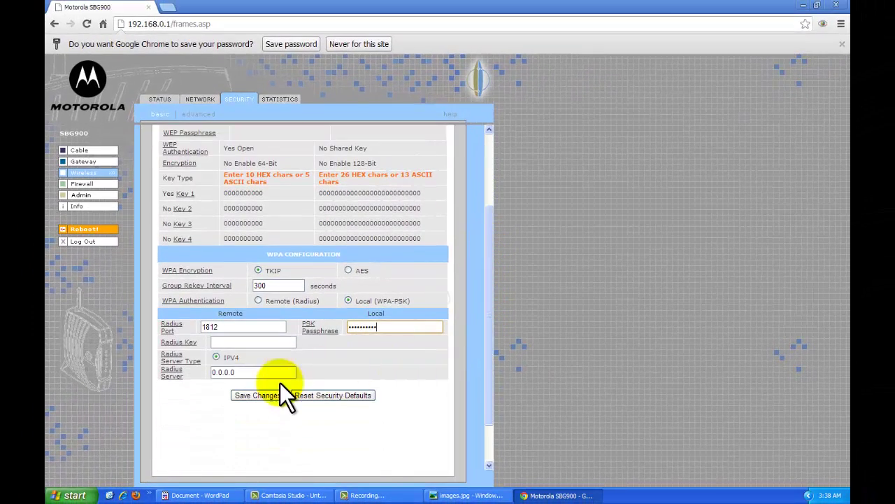
left_click(271, 395)
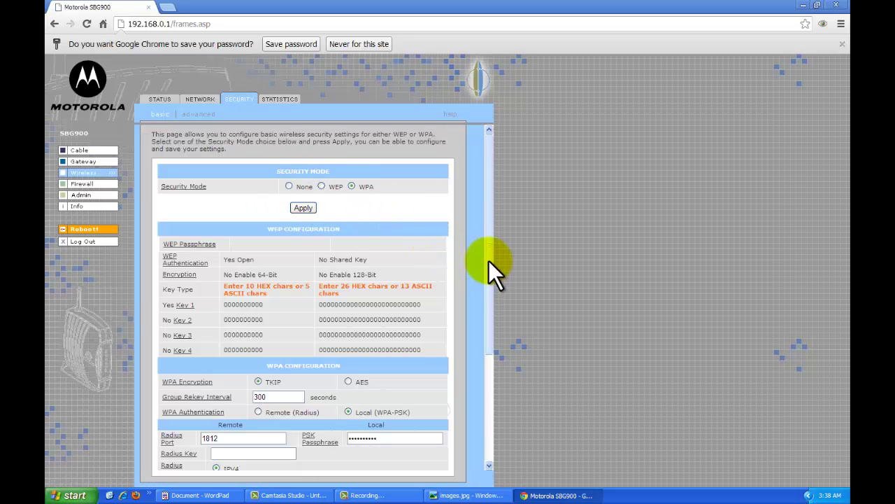
left_click_drag(488, 261, 473, 241)
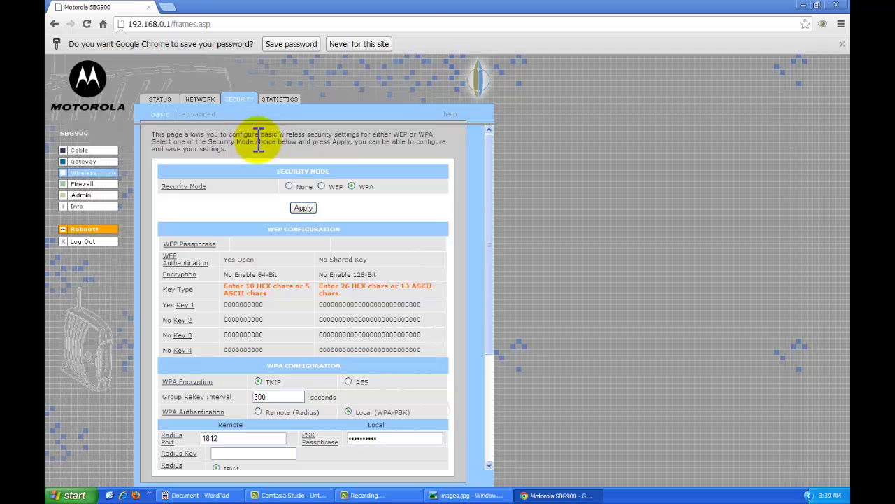
Step: Show Wireless Status and highlight Security Mode WPA for ESSID network
left_click(160, 101)
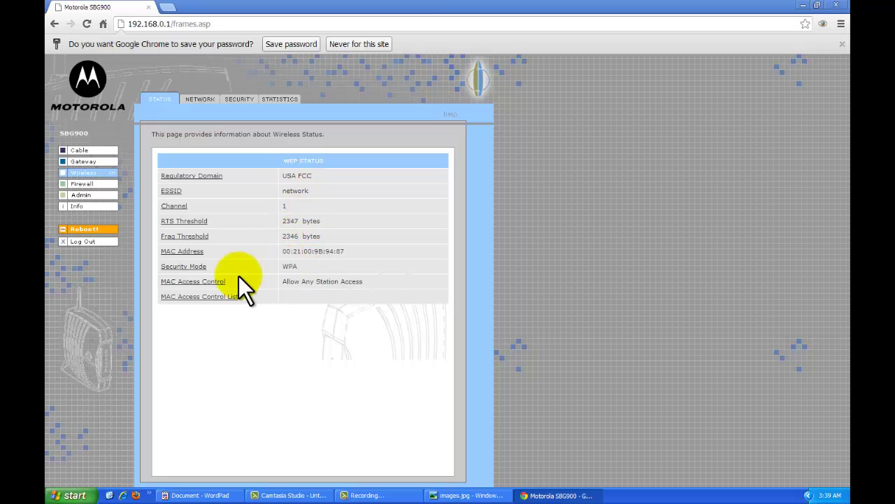
double_click(292, 266)
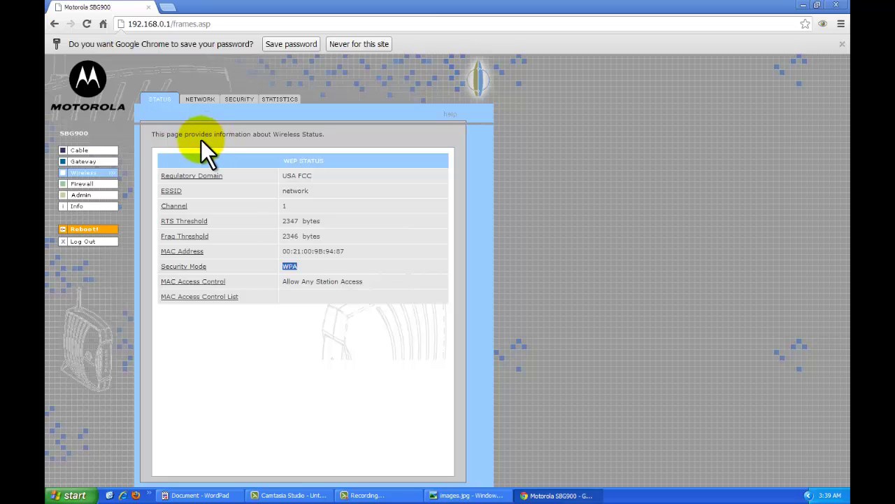
left_click_drag(150, 134, 319, 134)
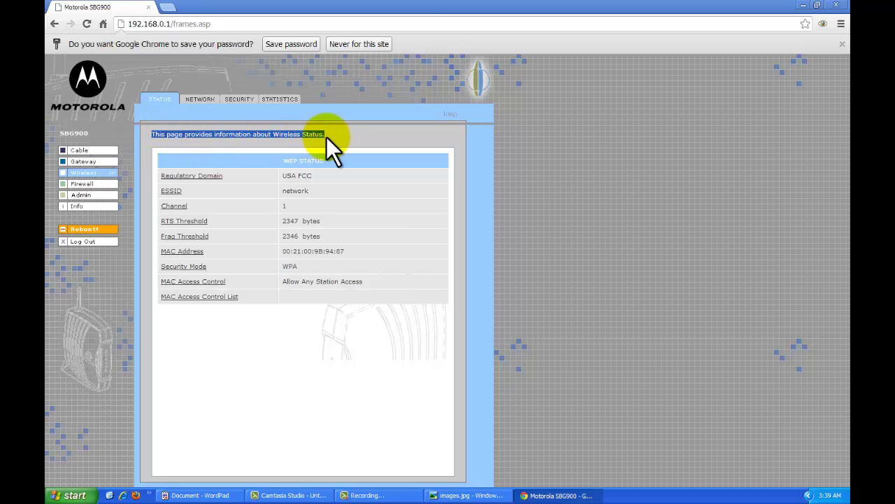
left_click(317, 135)
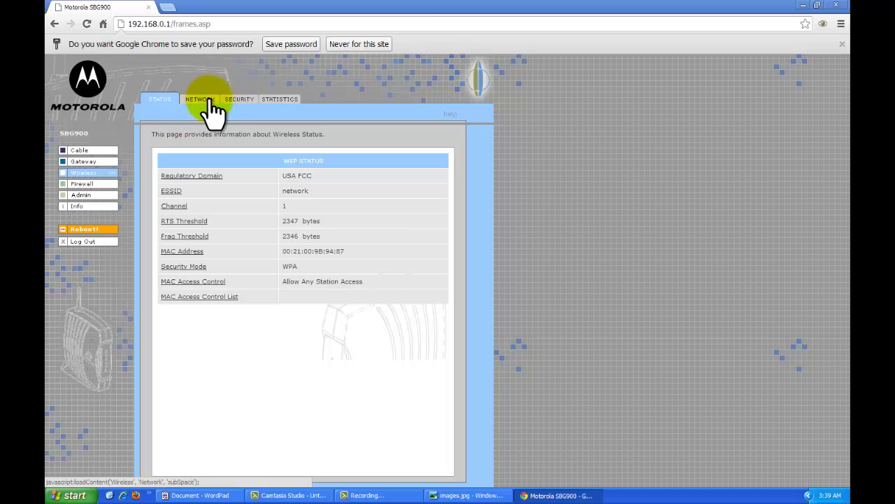
Step: Go back to the Security page and review the masked PSK Passphrase field
left_click(234, 100)
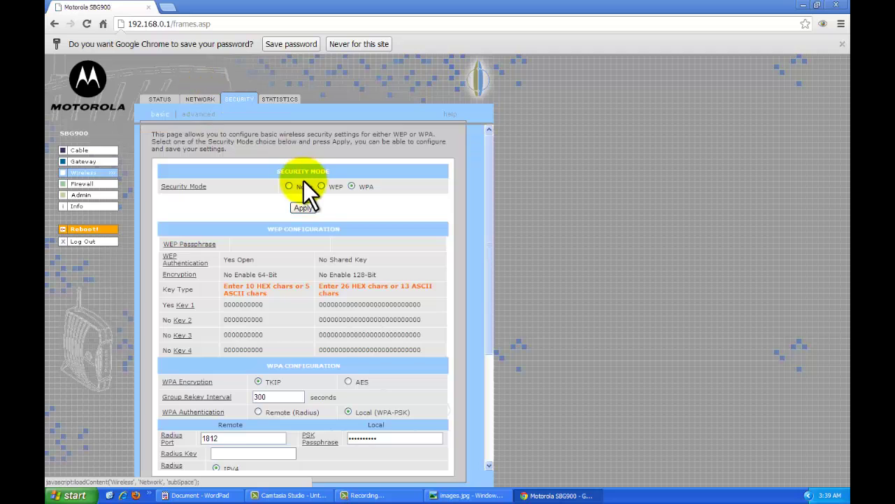
scroll(308, 183, "down", 5)
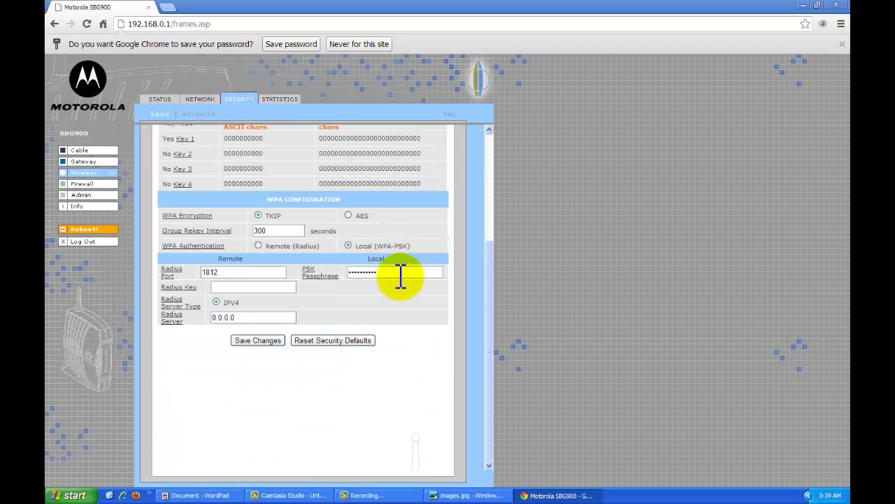
left_click_drag(404, 273, 314, 280)
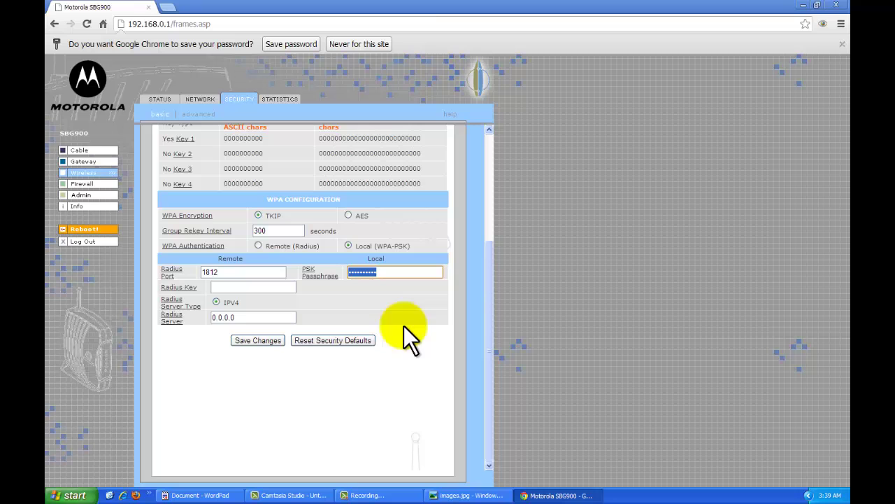
left_click_drag(489, 355, 468, 246)
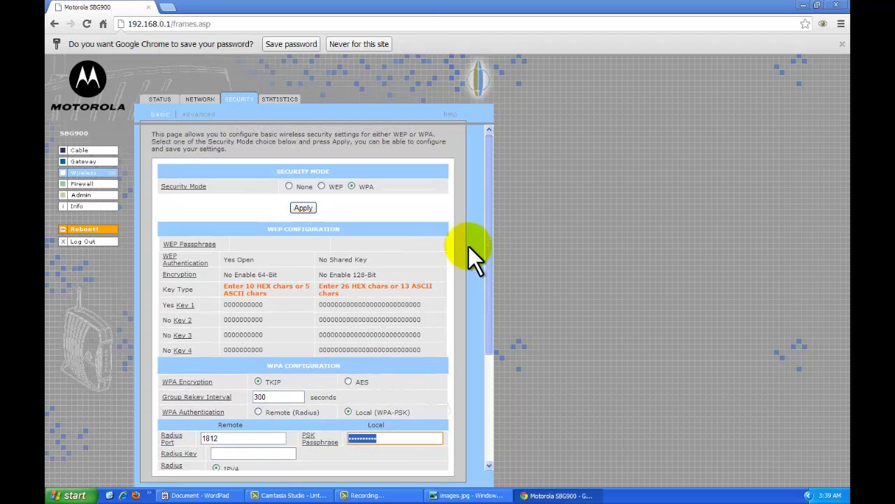
left_click(376, 438)
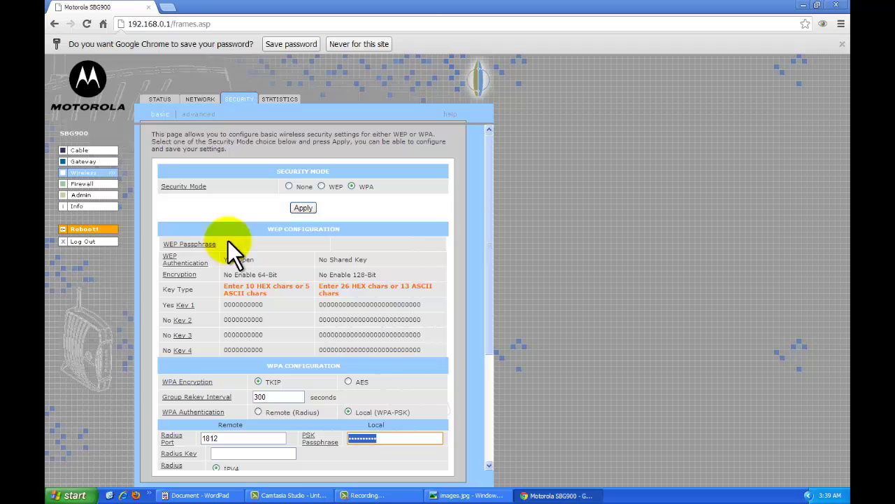
Step: On the Network page, change the ESSID from network to TSU2009 and save
left_click(208, 105)
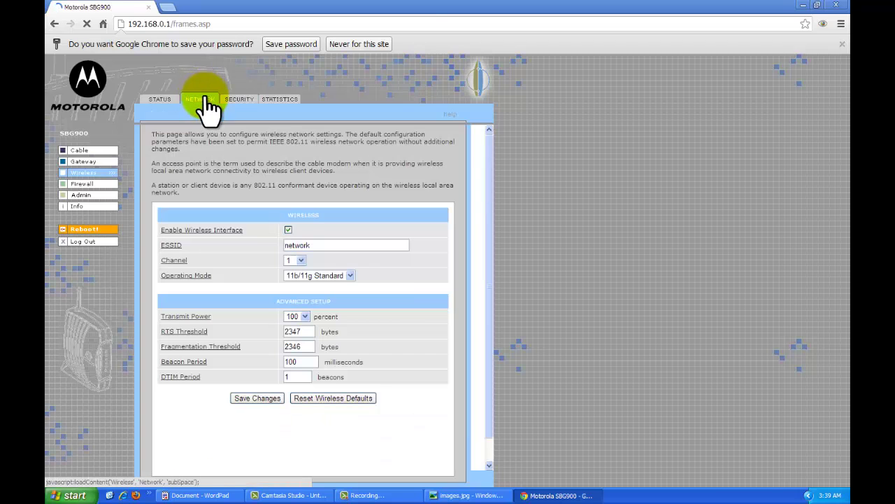
left_click(321, 243)
double_click(297, 245)
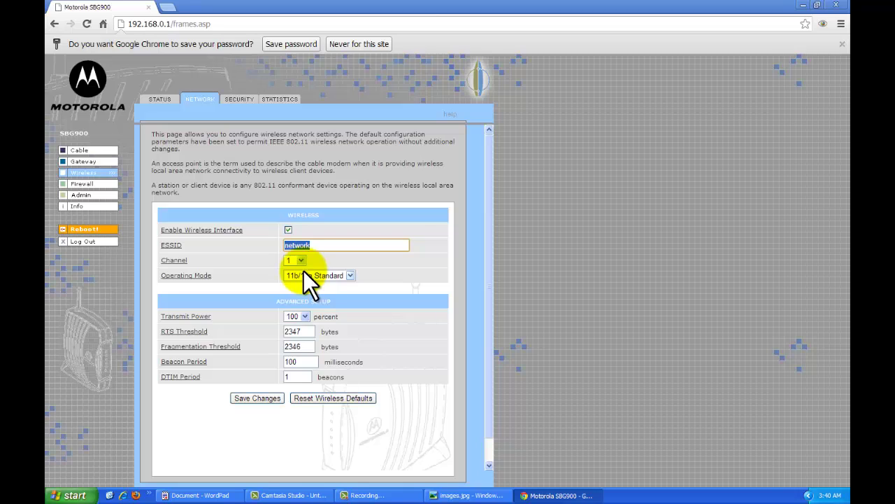
type("TSU20")
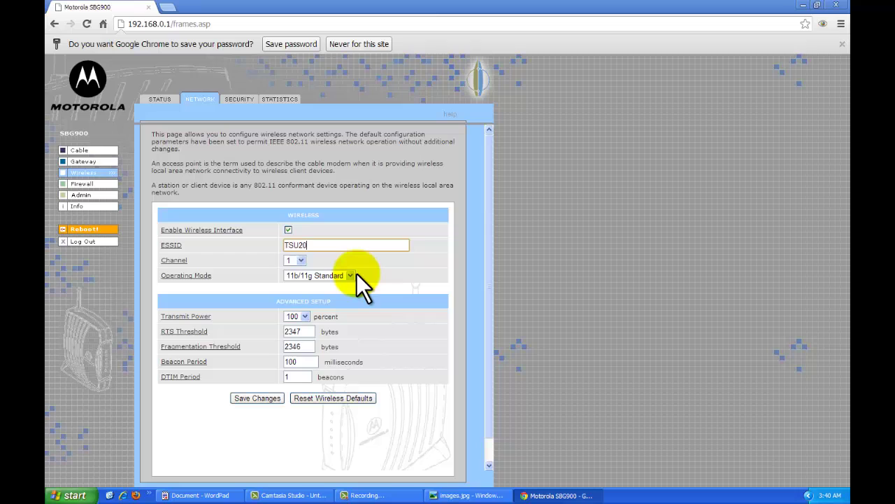
type("09")
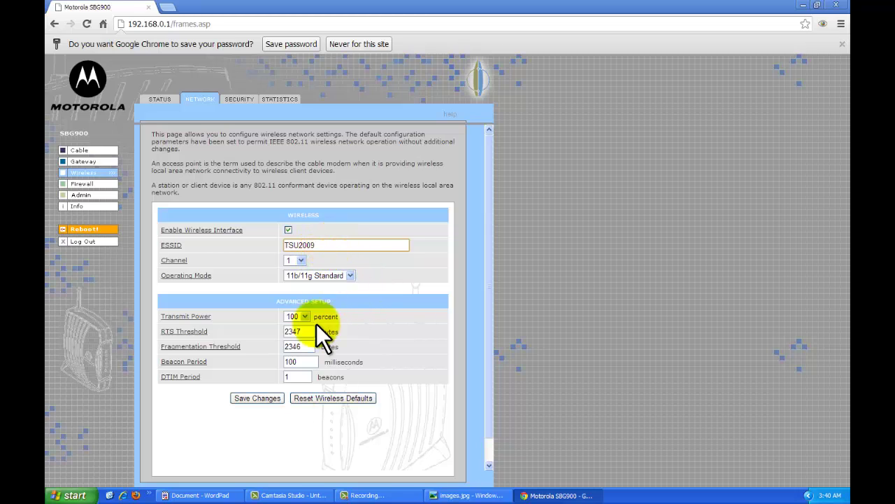
left_click(256, 399)
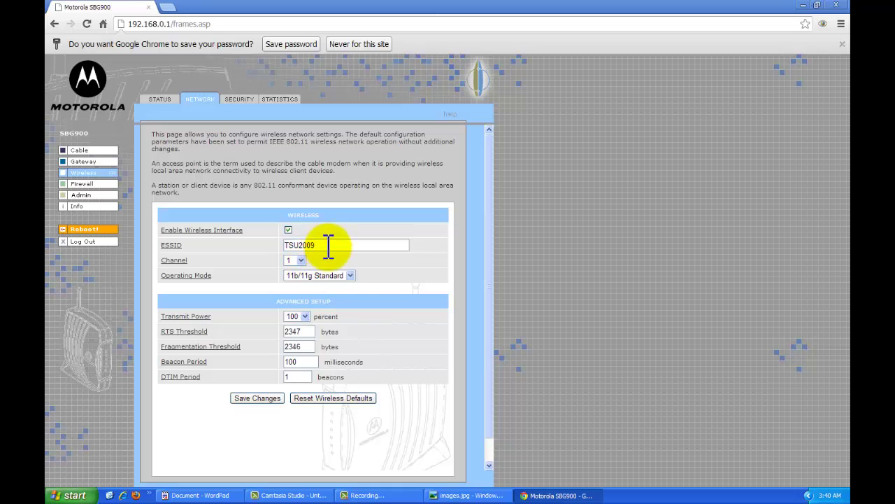
left_click_drag(326, 246, 290, 248)
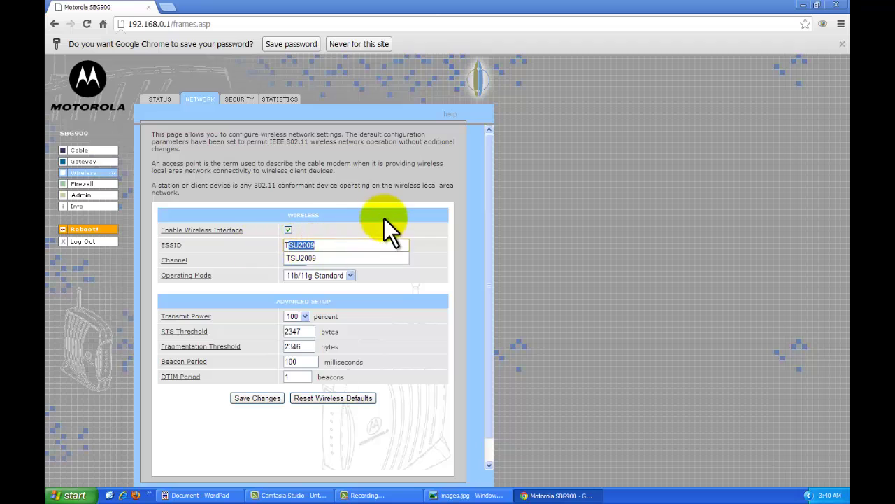
left_click(310, 245)
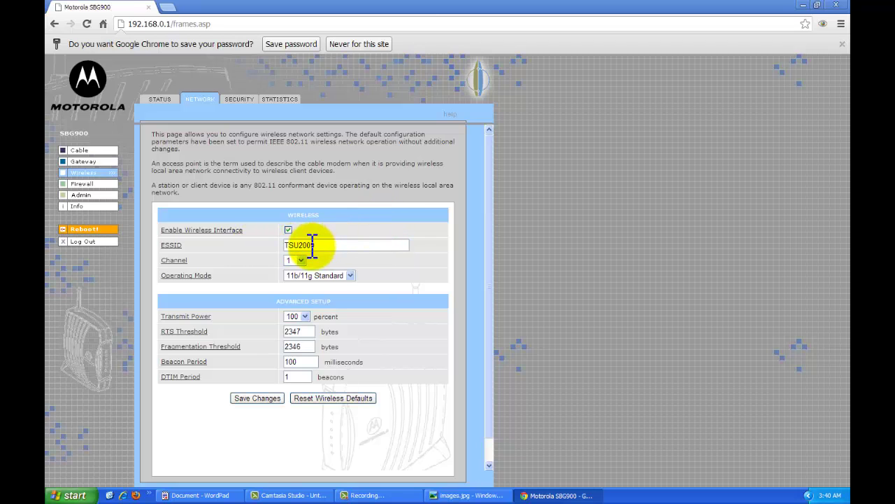
Step: Check Wireless Status showing ESSID TSU2009 with Security Mode WPA
left_click(167, 102)
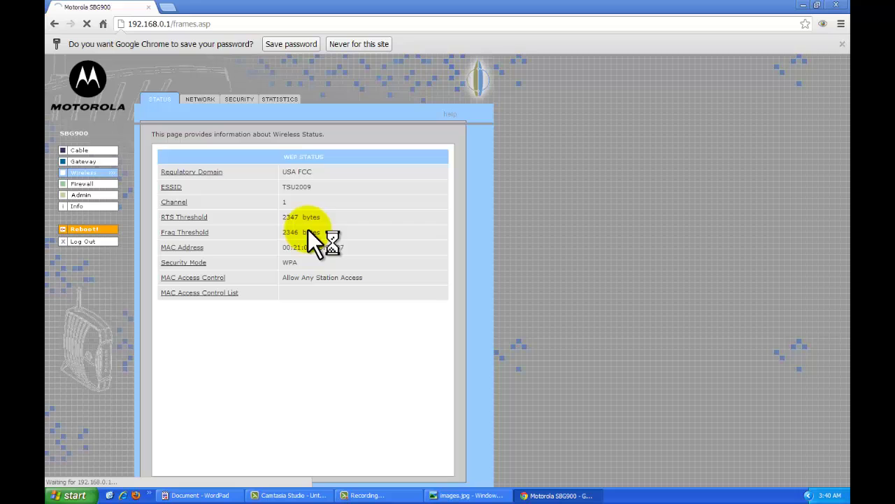
double_click(299, 191)
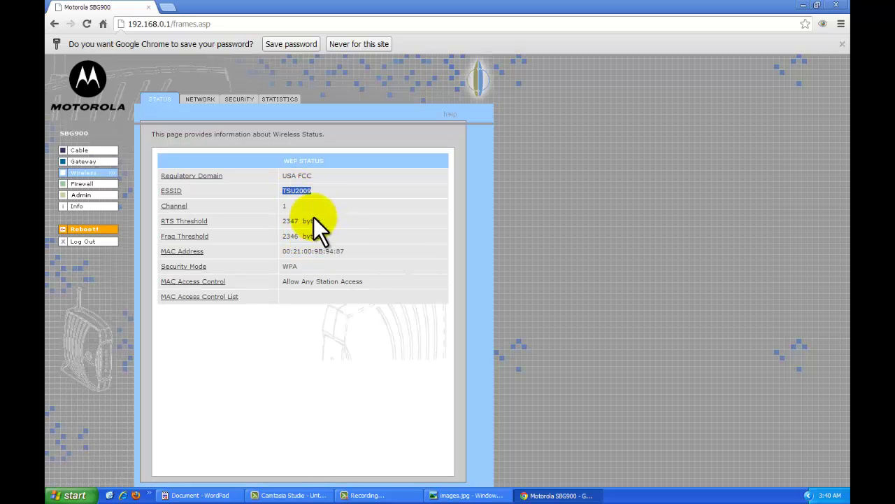
left_click(315, 252)
double_click(287, 266)
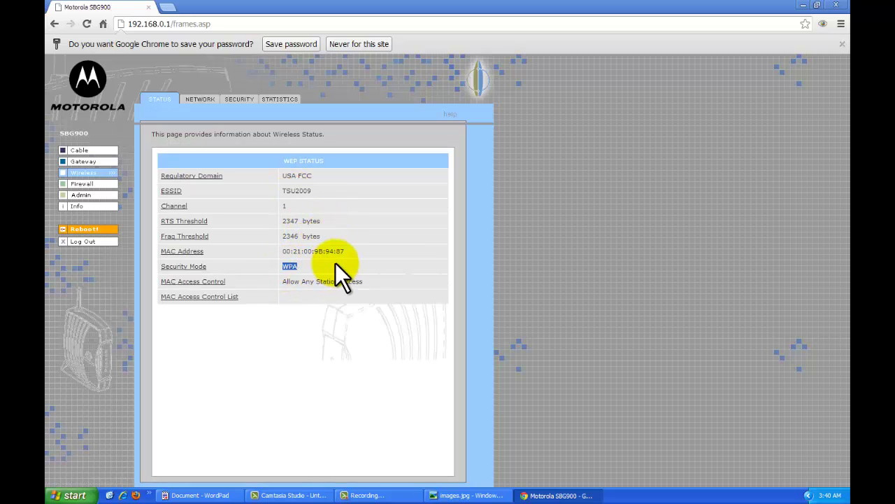
Step: Set Security Mode to None, apply it, and confirm None on the status page
left_click(229, 100)
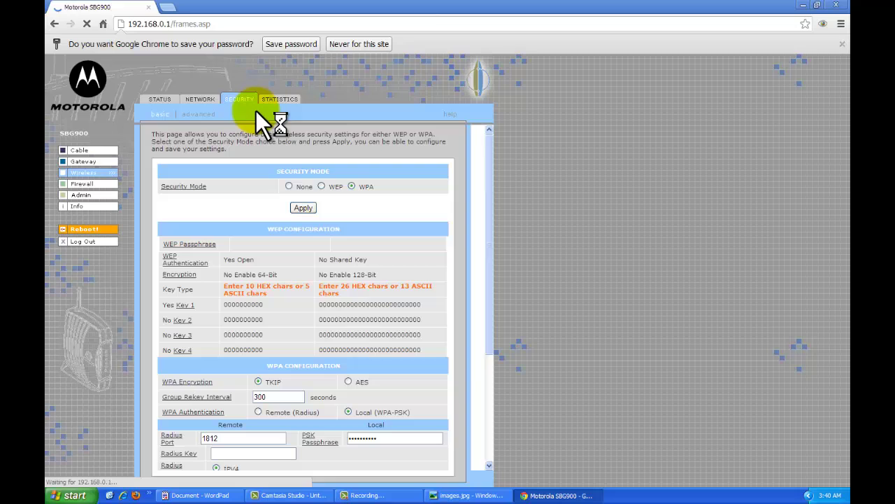
left_click(289, 185)
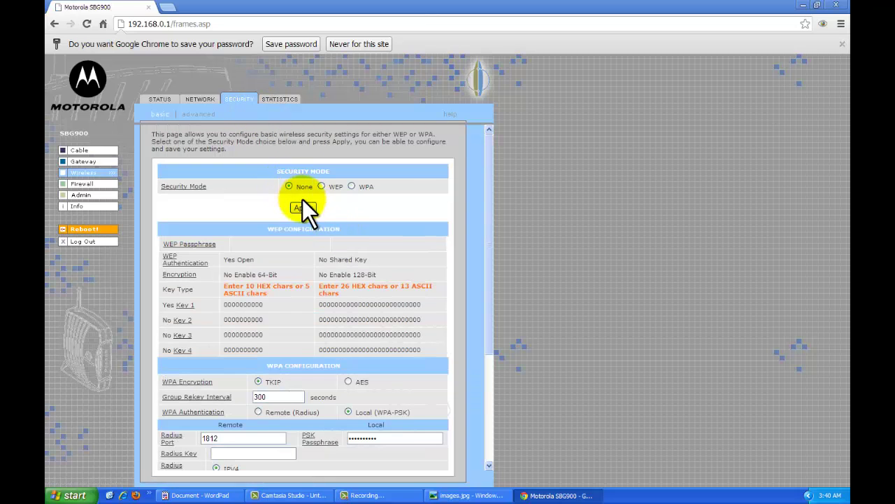
left_click(304, 207)
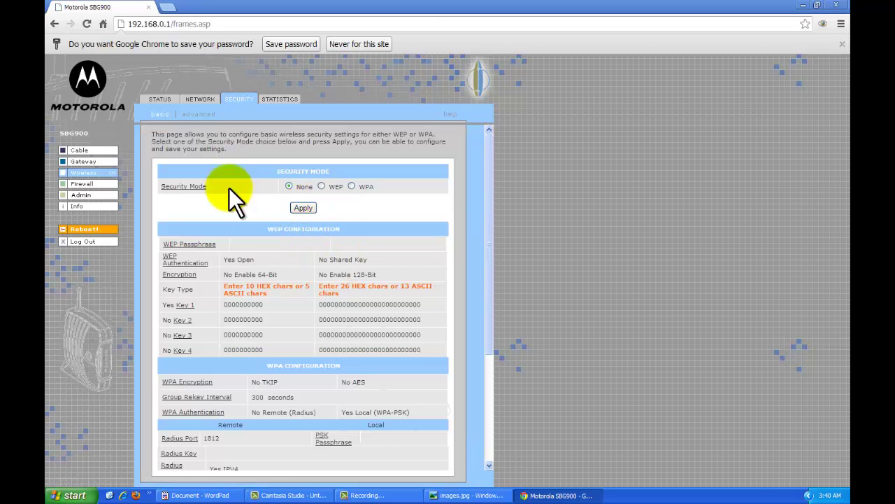
left_click(161, 100)
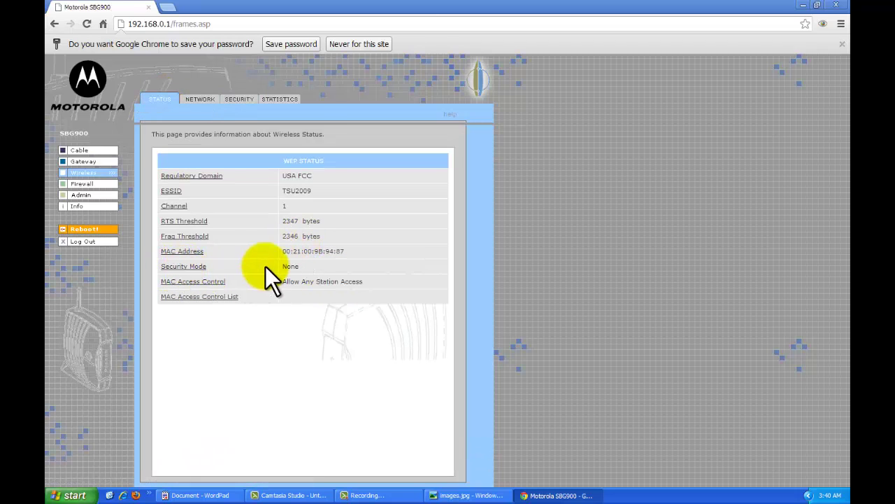
double_click(294, 266)
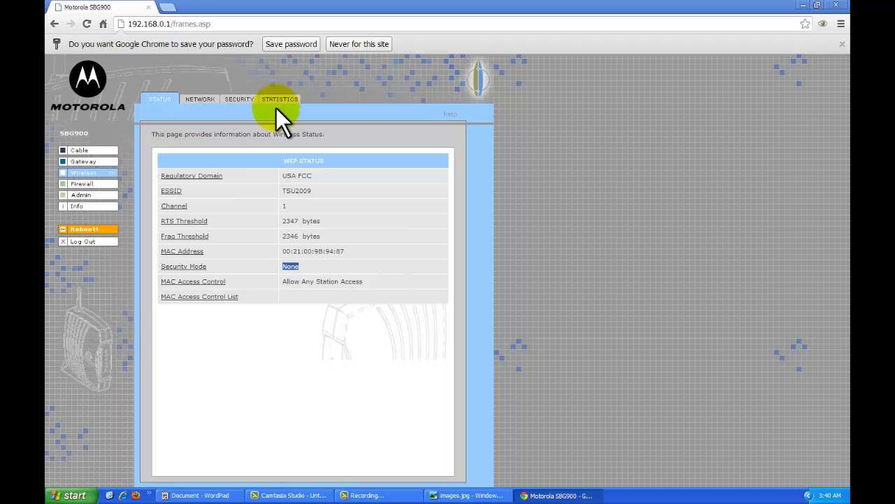
Step: Switch the wireless Security Mode back to WPA and apply it
left_click(231, 105)
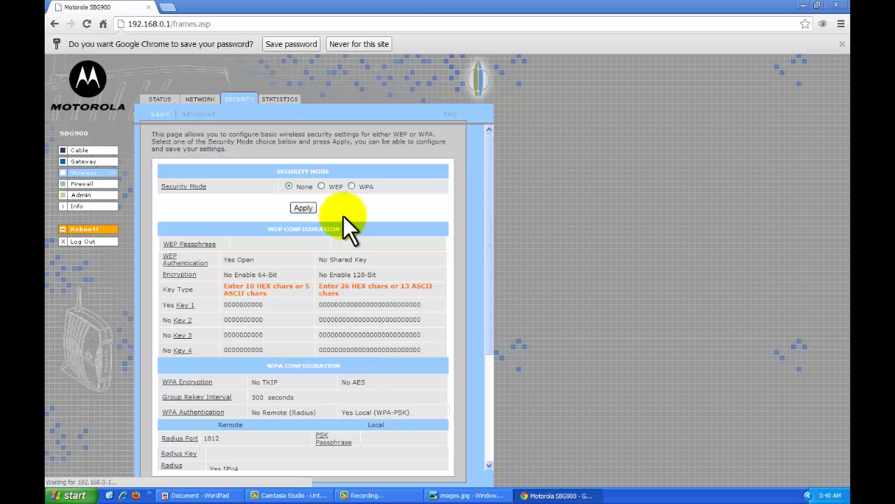
left_click(352, 186)
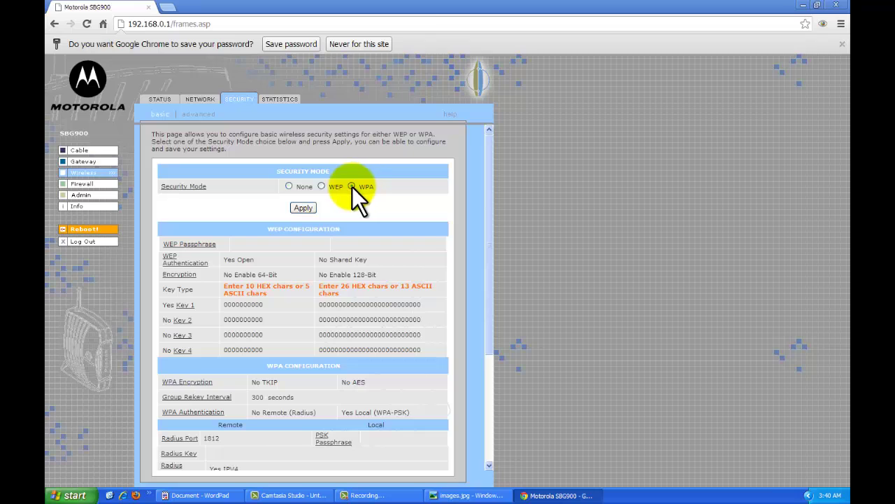
left_click(306, 208)
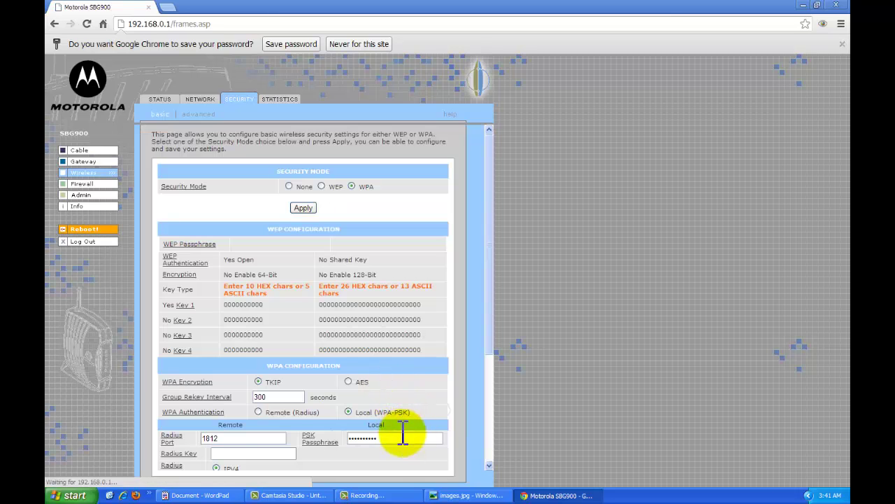
Step: Enter a new PSK Passphrase, save the settings, and log out of the router admin
double_click(393, 438)
type("****")
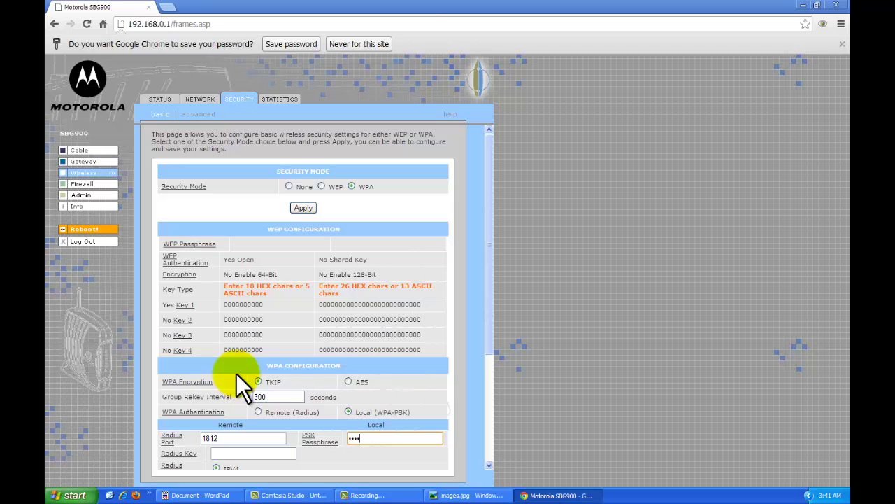
scroll(270, 369, "down", 3)
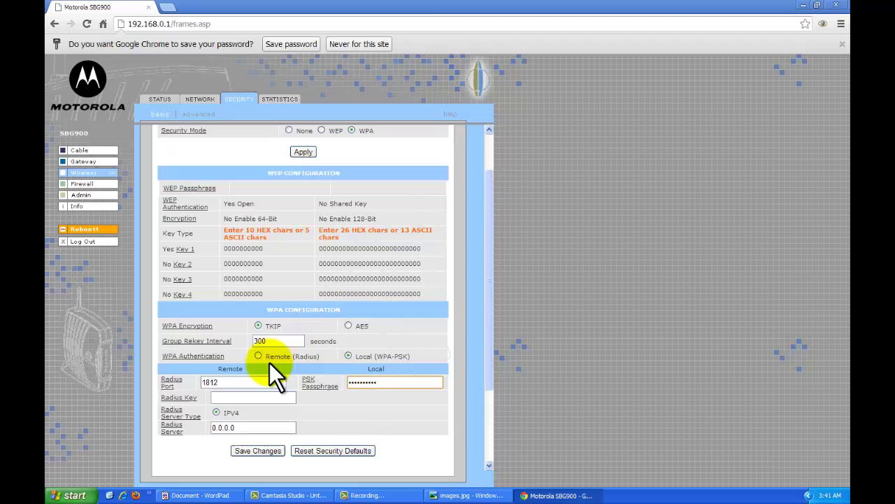
left_click(269, 341)
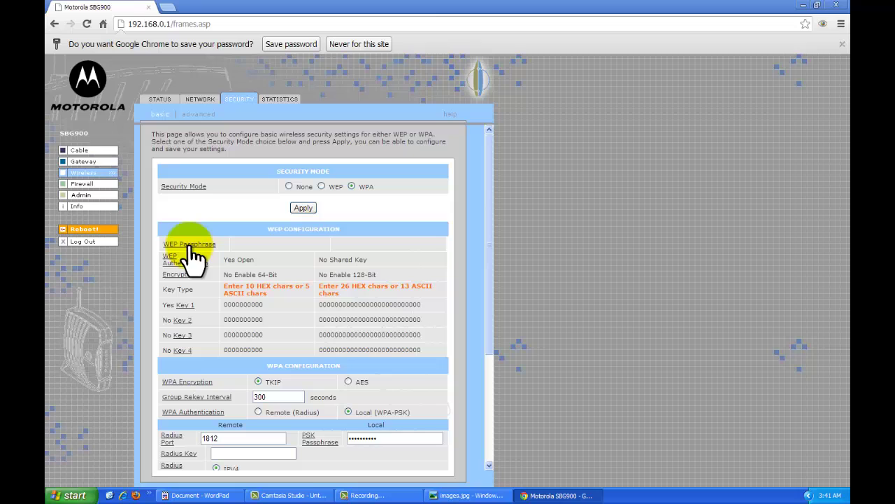
left_click(89, 243)
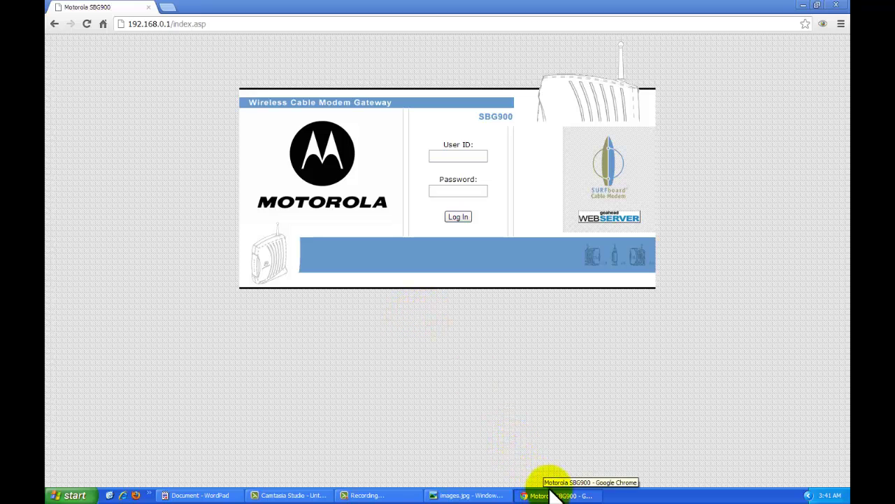
Step: Close the router admin browser and bring the WordPad recap list forward, starting at 'Access the Gateway'
left_click(834, 5)
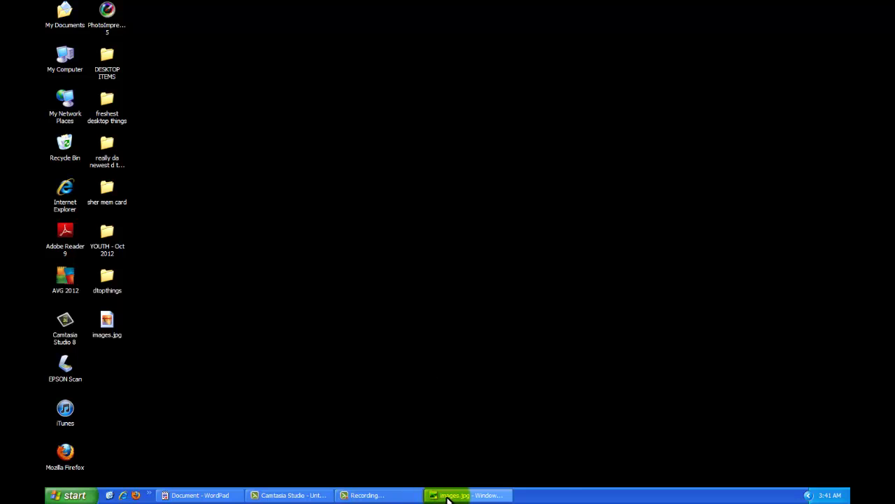
left_click(217, 495)
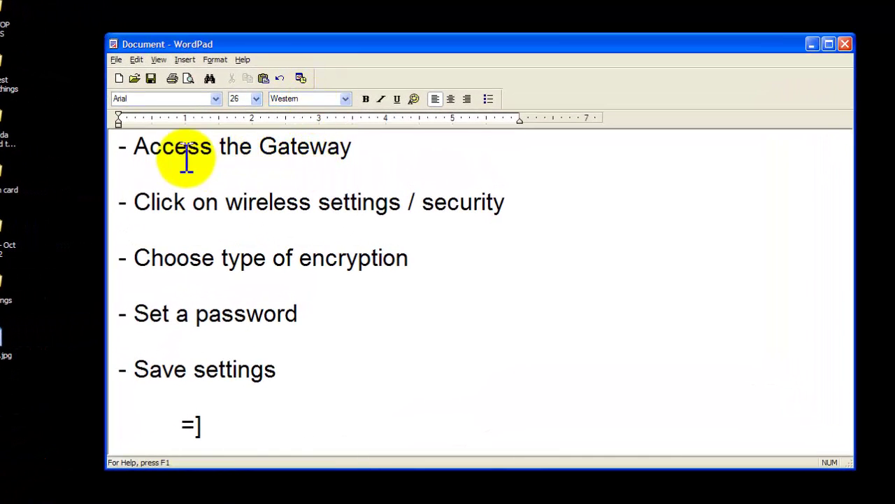
left_click(134, 147)
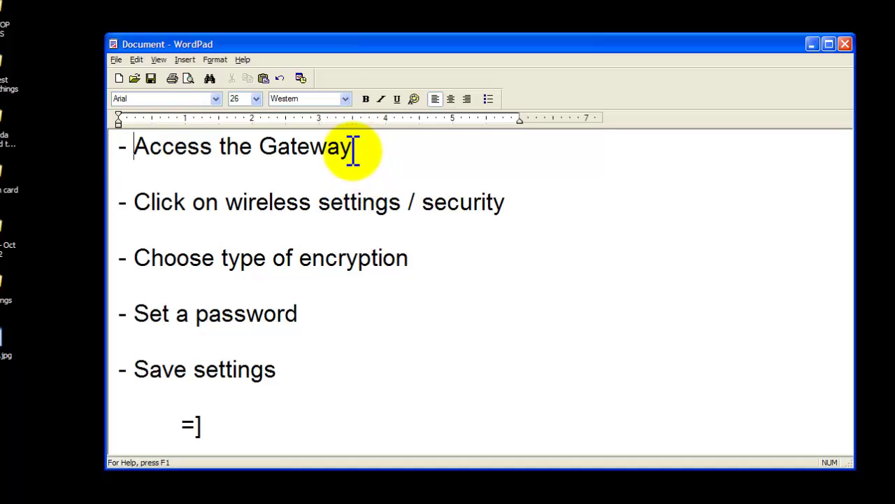
Step: Point out the first two recap steps, highlighting the 'Click on wireless settings / security' line
left_click(354, 150)
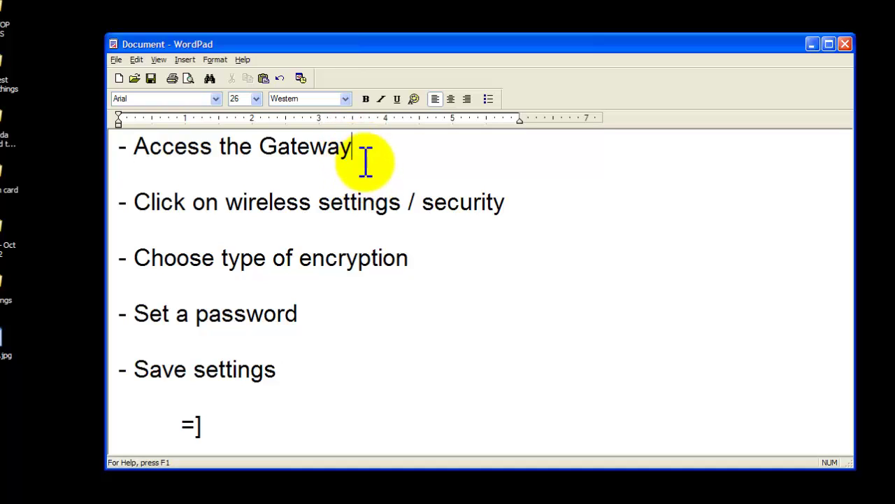
left_click(511, 204)
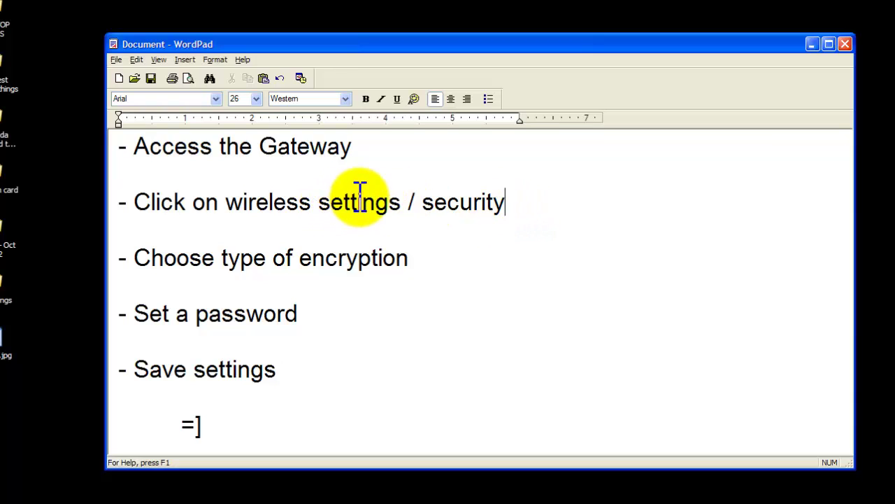
left_click(353, 148)
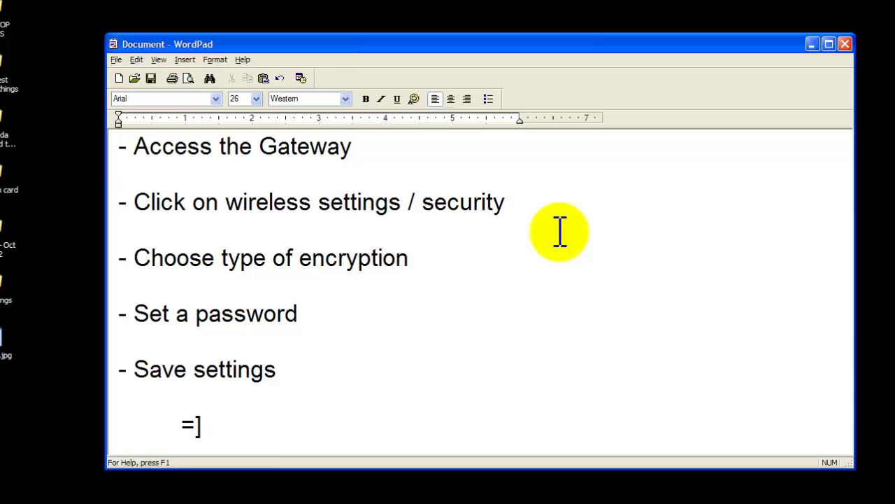
left_click_drag(133, 201, 510, 203)
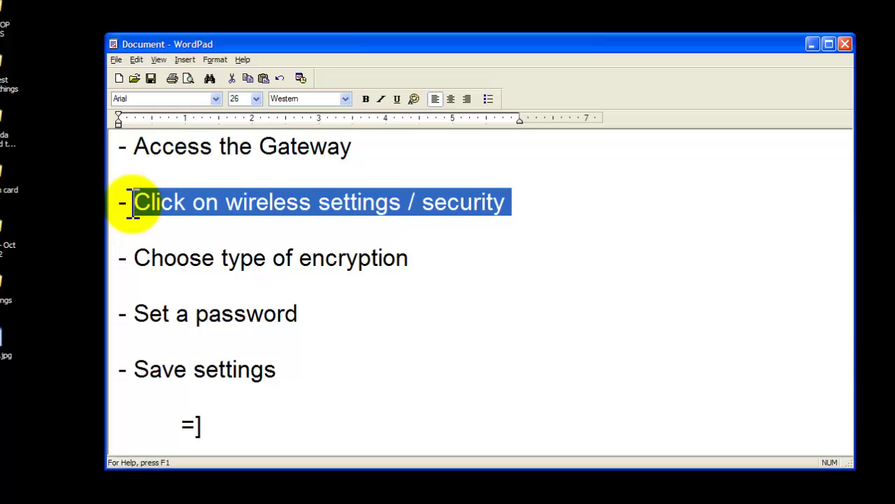
left_click(136, 236)
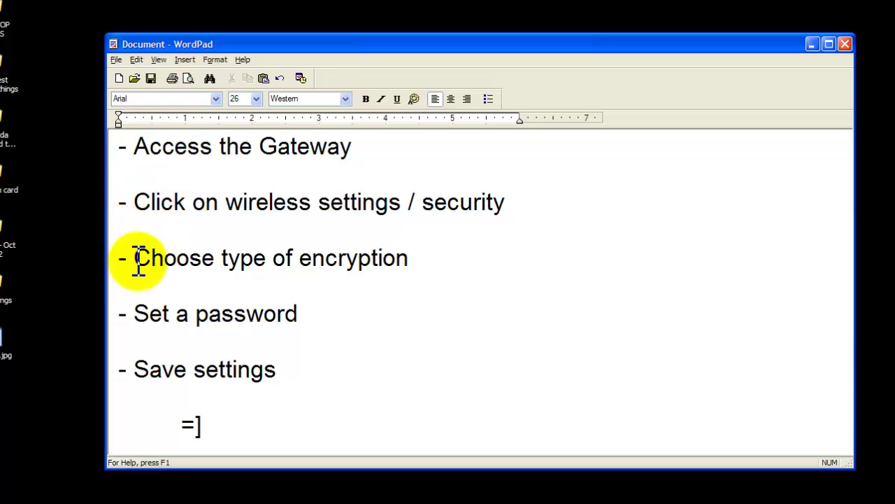
left_click_drag(135, 260, 396, 283)
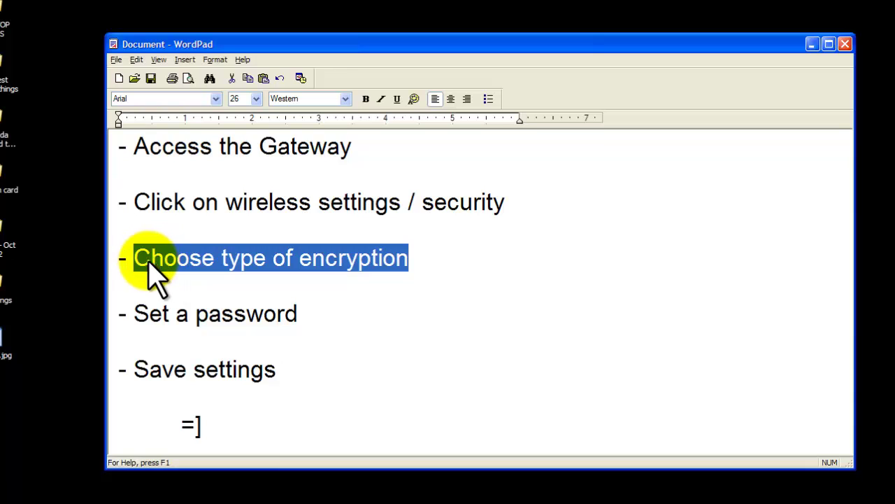
left_click_drag(135, 257, 387, 260)
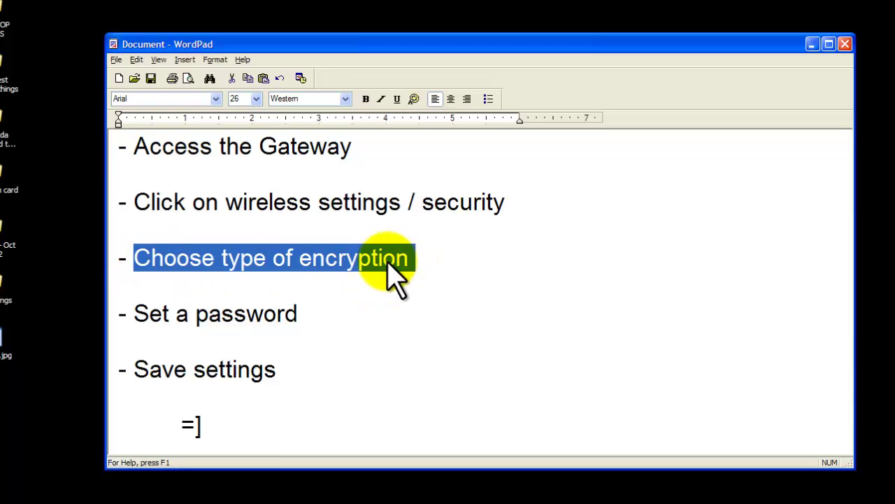
left_click(286, 262)
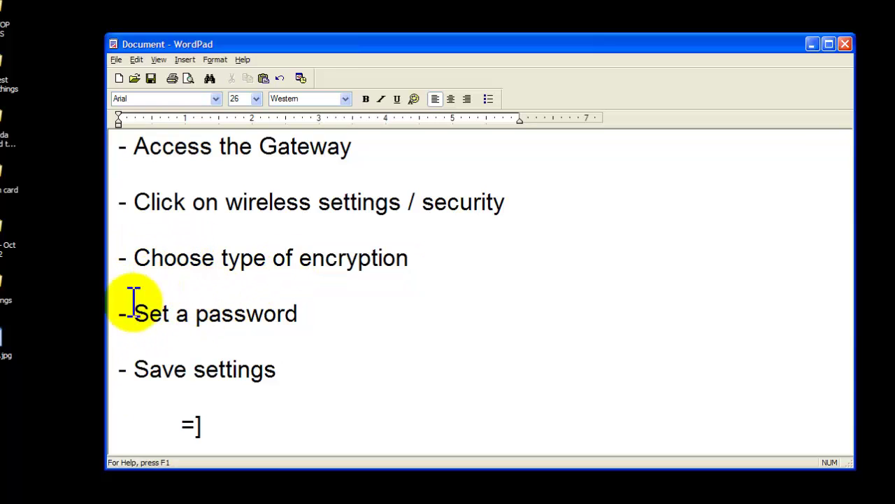
left_click_drag(134, 313, 297, 314)
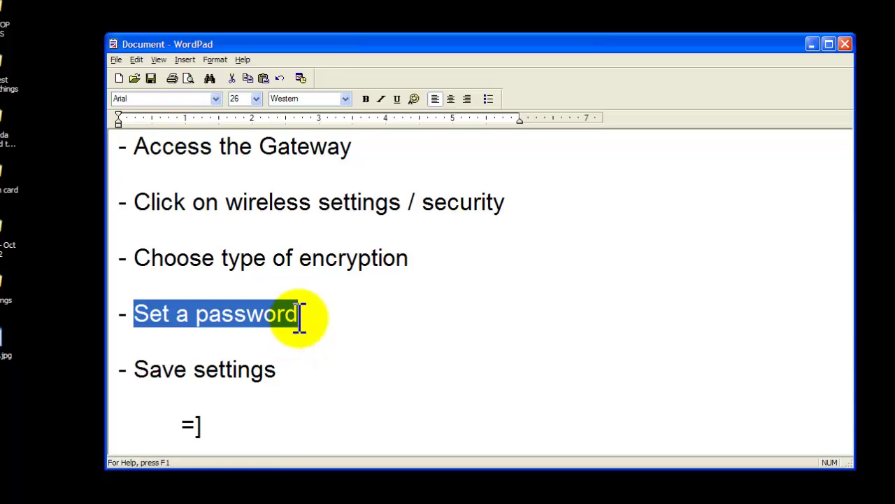
left_click(141, 317)
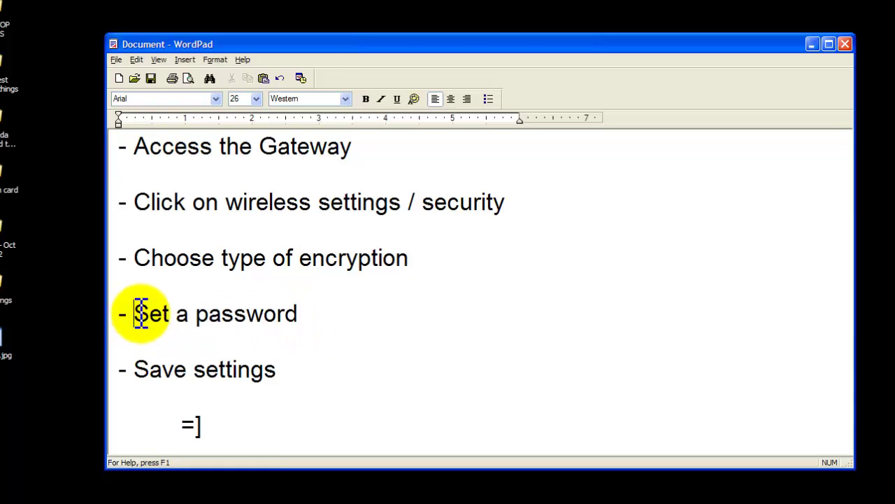
left_click_drag(140, 314, 297, 308)
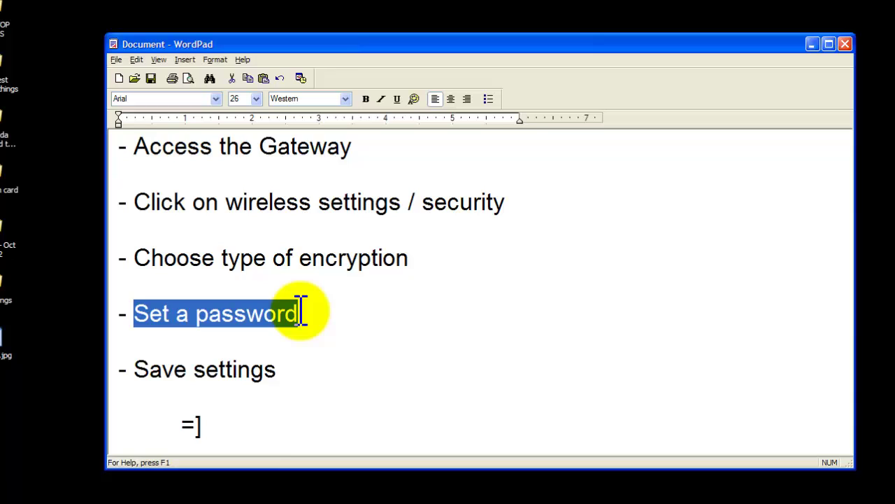
left_click(301, 313)
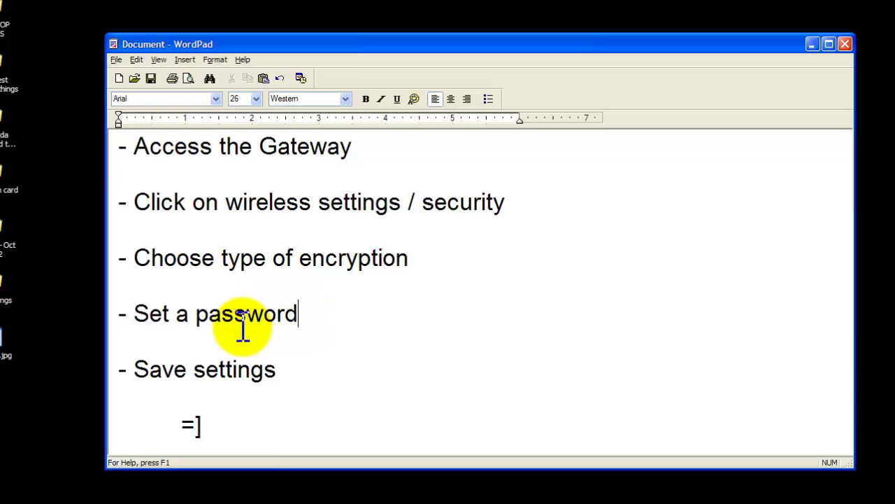
left_click_drag(135, 369, 240, 381)
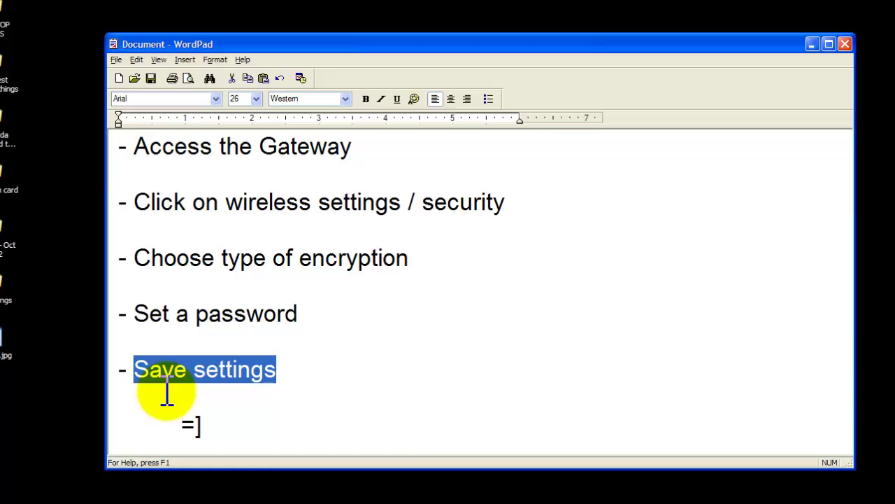
left_click(138, 369)
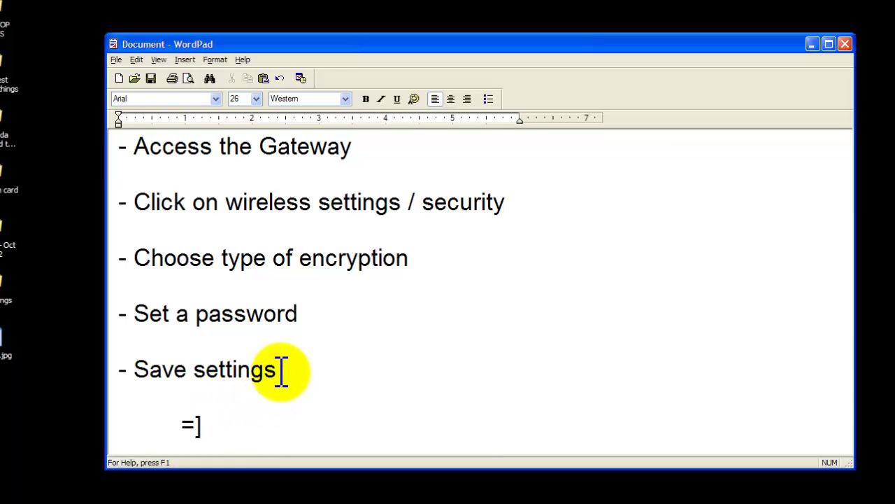
left_click_drag(277, 371, 159, 134)
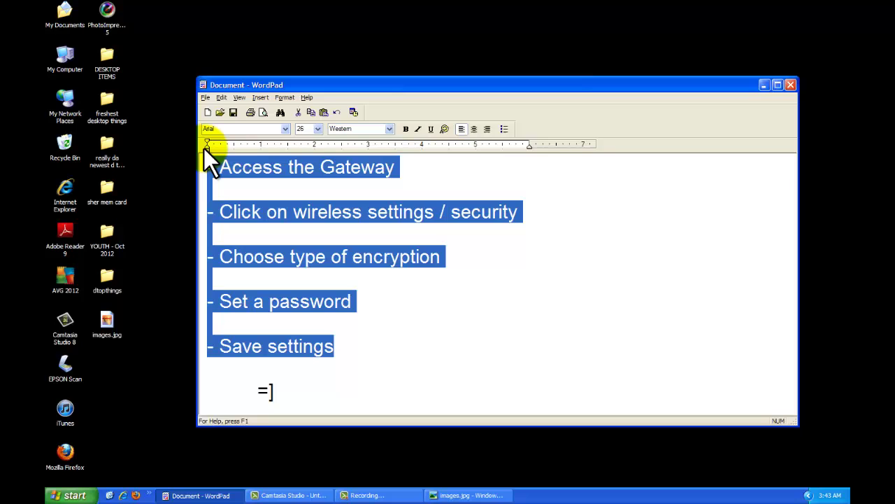
left_click(333, 347)
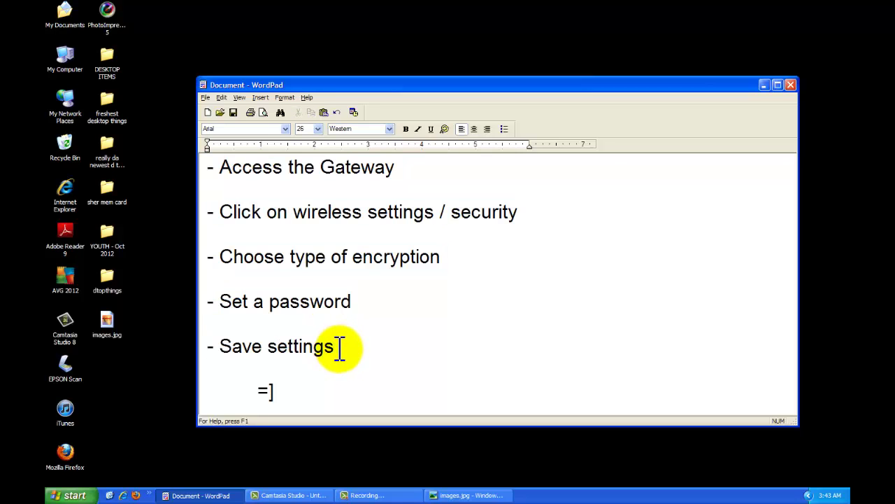
left_click_drag(336, 347, 179, 174)
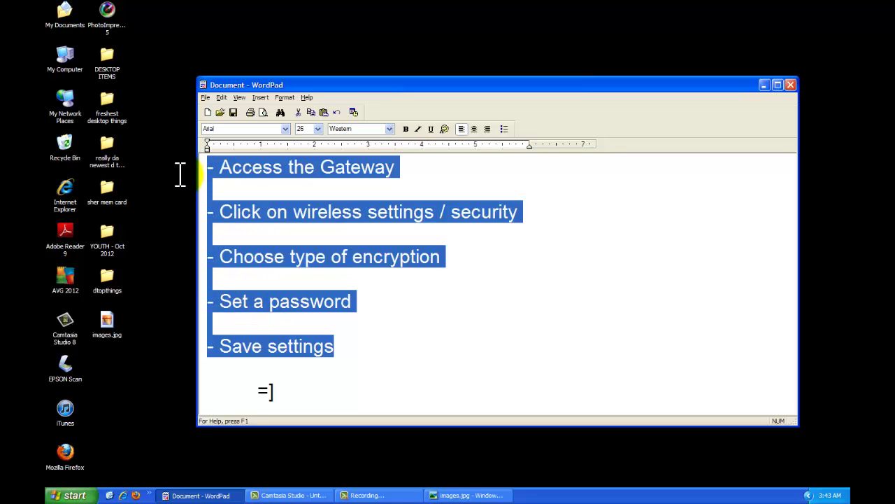